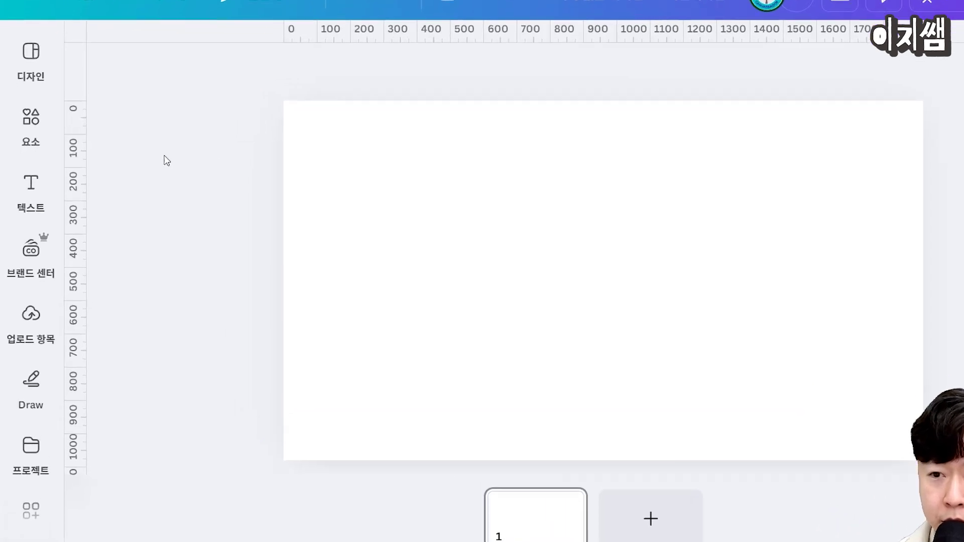
Add a text box, place it in the page's upper-left area and scale it to font size 73.7.
click(30, 187)
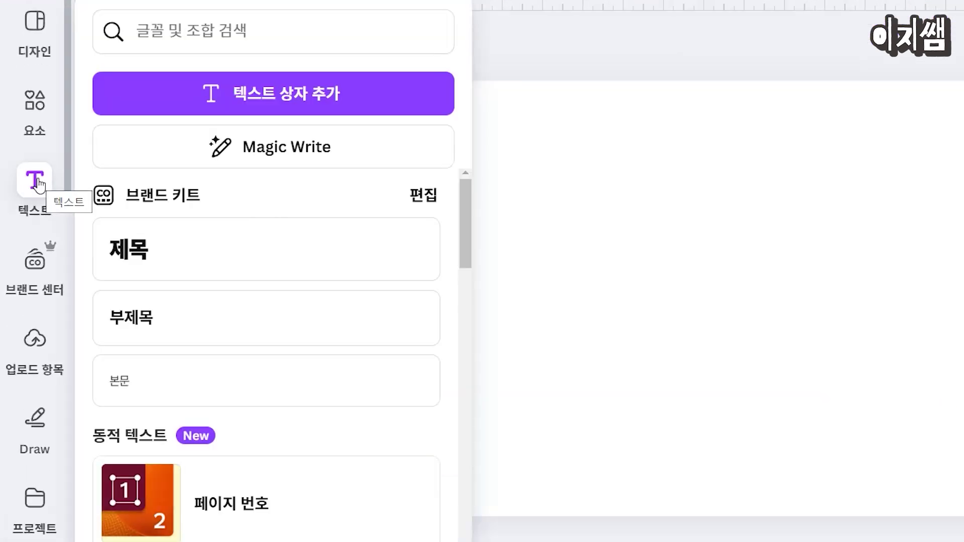
click(314, 102)
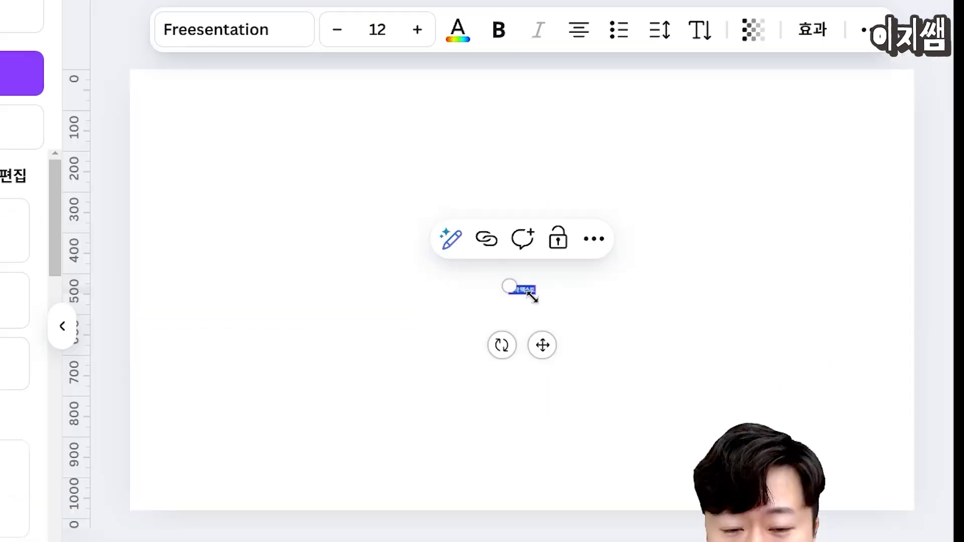
drag(507, 285, 277, 215)
click(614, 255)
drag(498, 248, 437, 186)
click(338, 30)
click(338, 31)
click(338, 30)
click(338, 30)
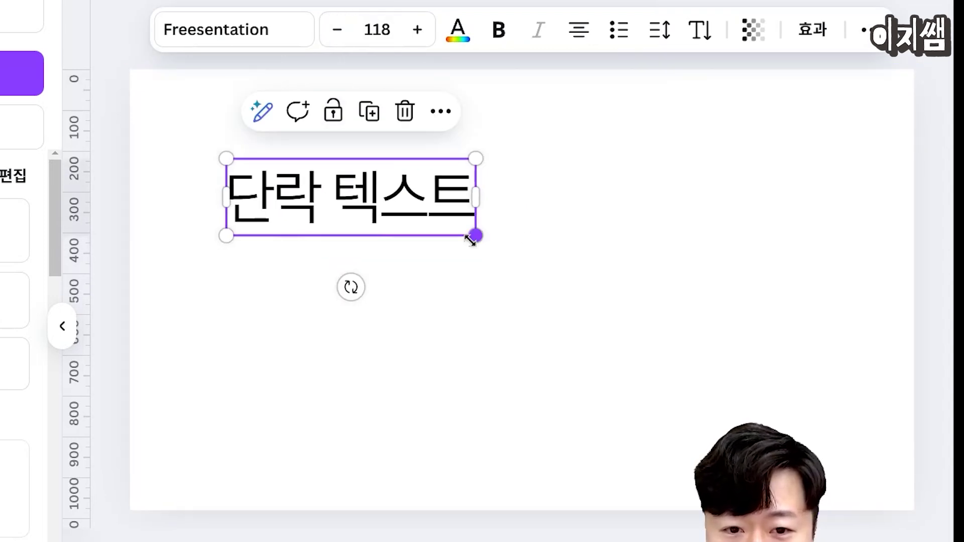
drag(477, 234, 390, 192)
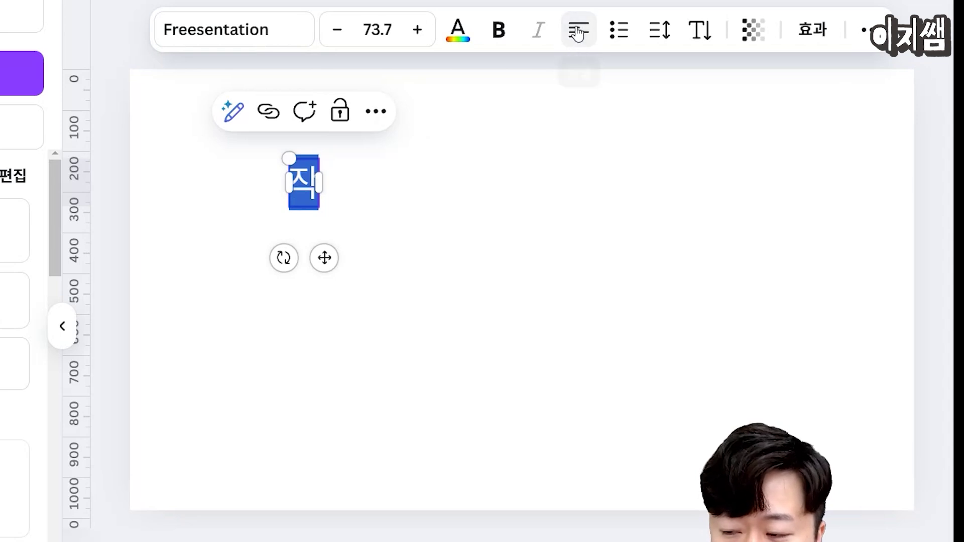
Enter "순간의 대처가 생명을 살리는" in the text box, reduce it to font size 59 and shift it slightly up and left.
text(순간)
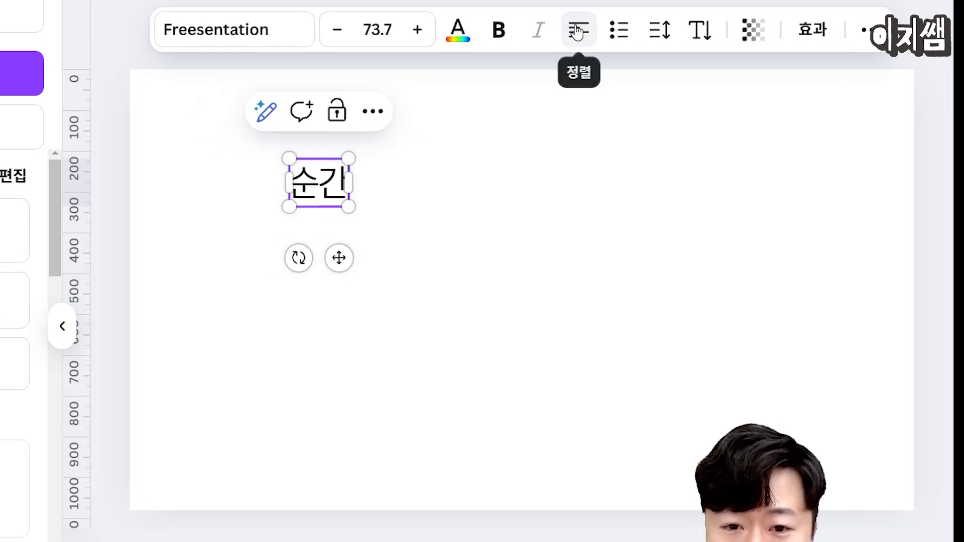
text(의 대처가 새생명을 살리는)
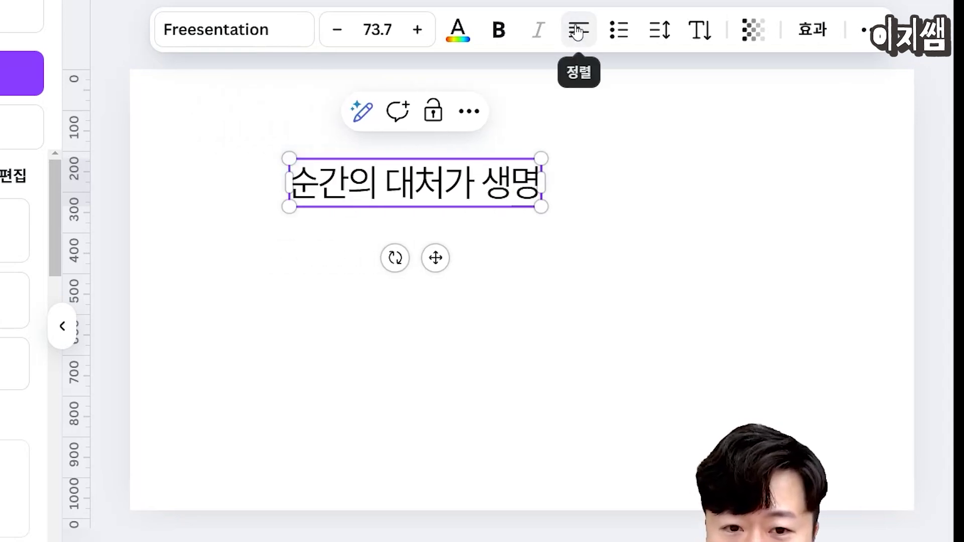
click(473, 152)
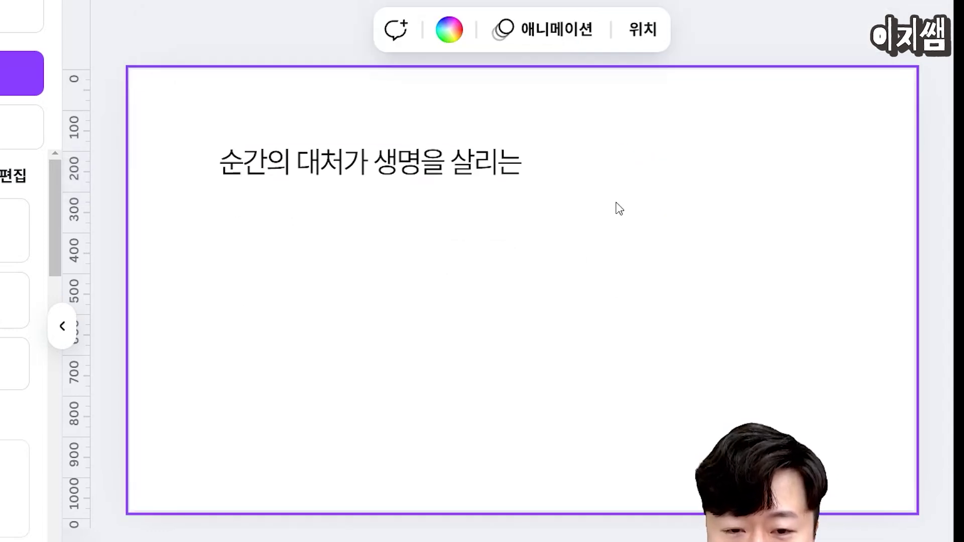
click(440, 161)
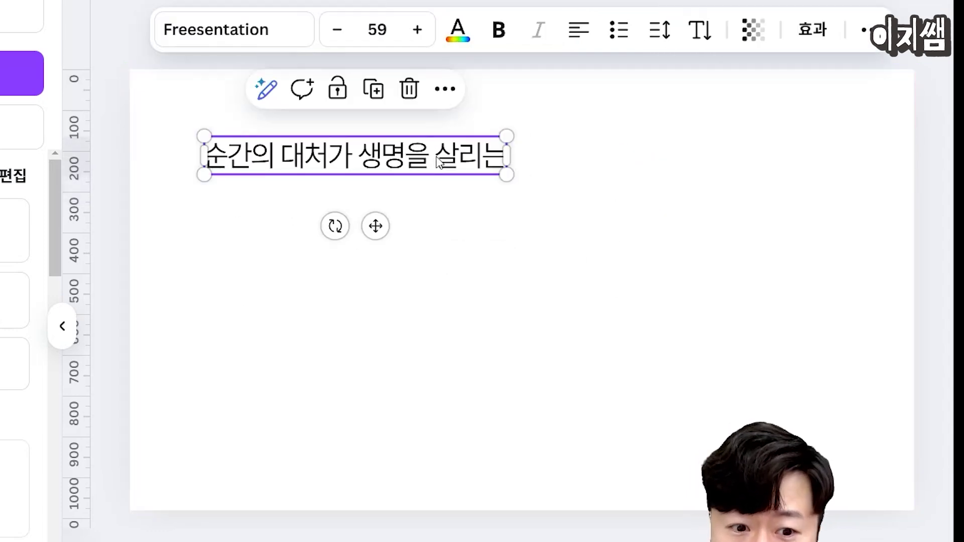
click(571, 226)
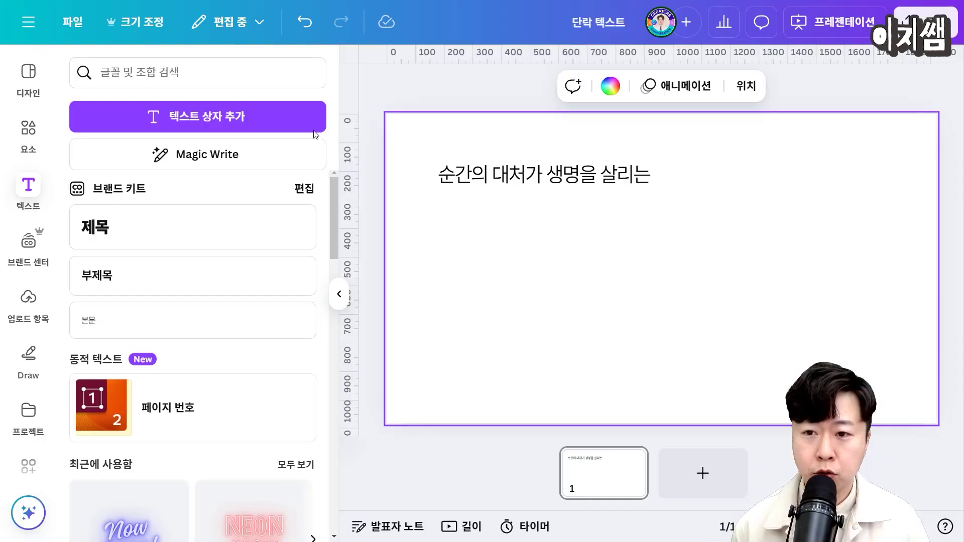
Add a second text box below the tagline, enlarge it to font size 157 and enter "화재 대피 요령".
click(281, 128)
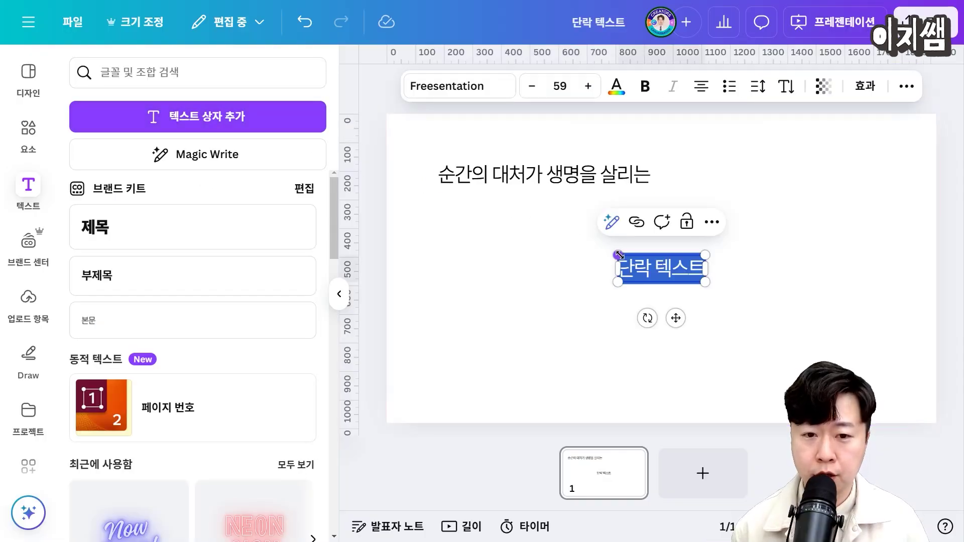
drag(619, 250, 474, 207)
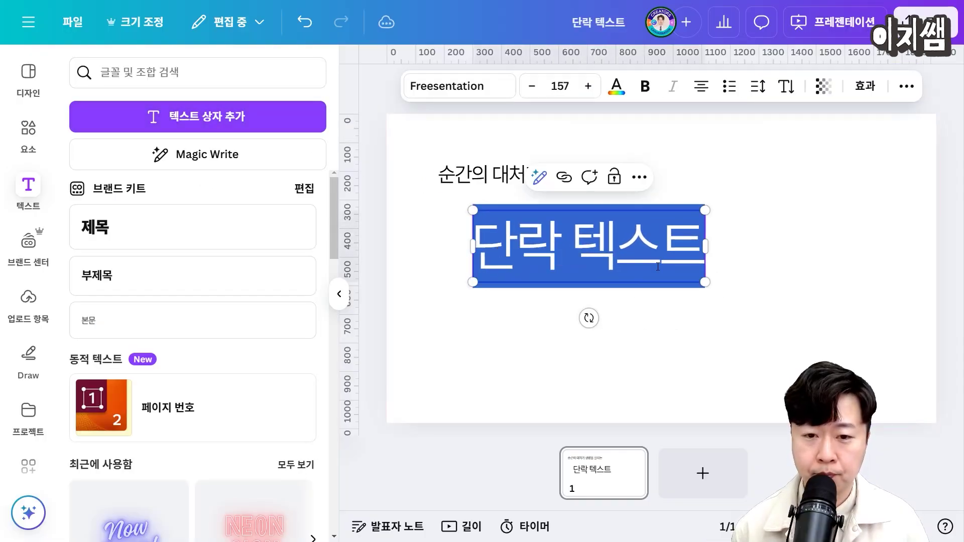
drag(647, 255, 613, 235)
text(화재 대피 요령)
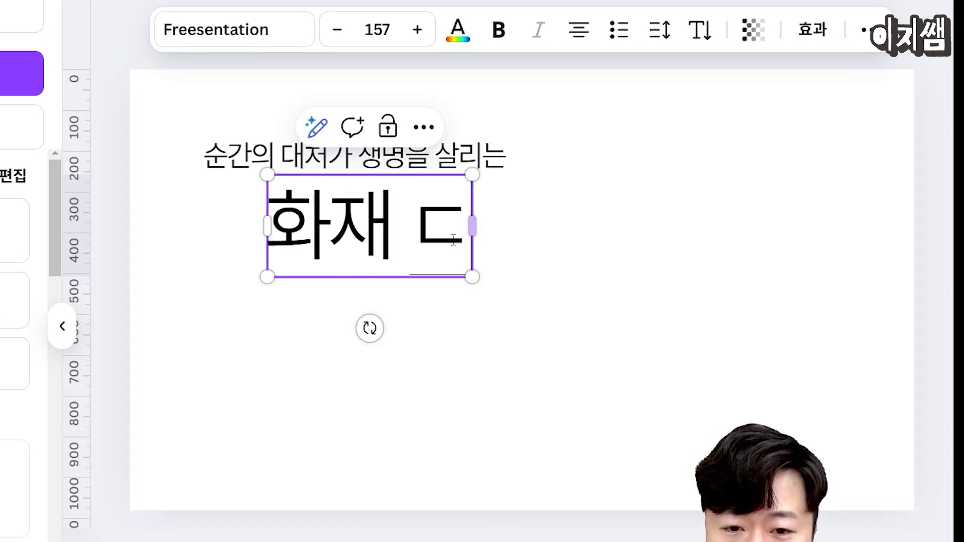
click(758, 231)
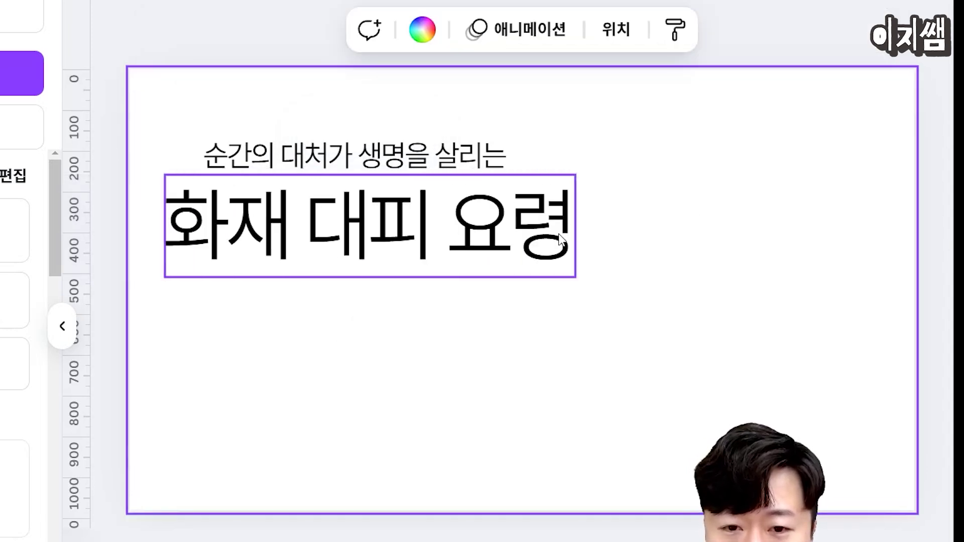
Line up the title's left edge with the tagline and left-align its text.
drag(558, 237, 597, 237)
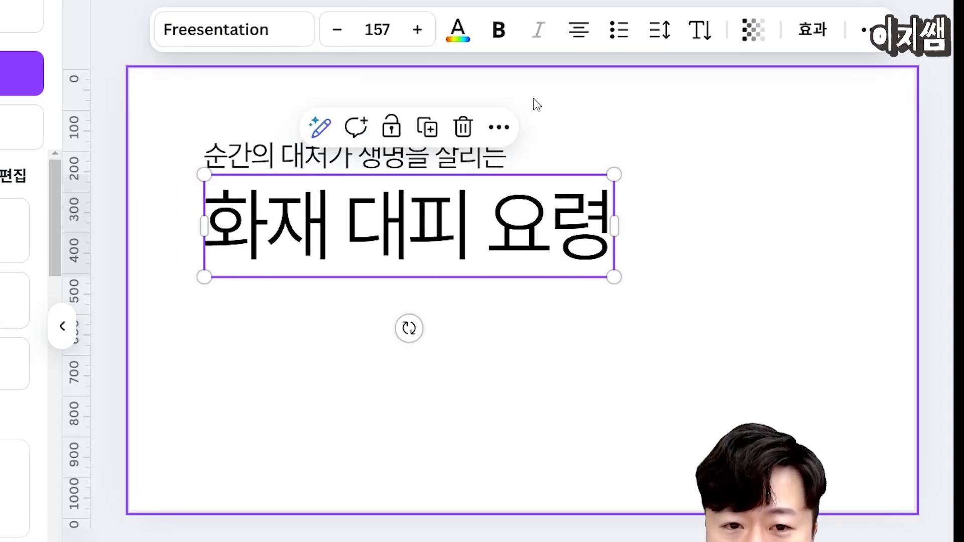
click(583, 36)
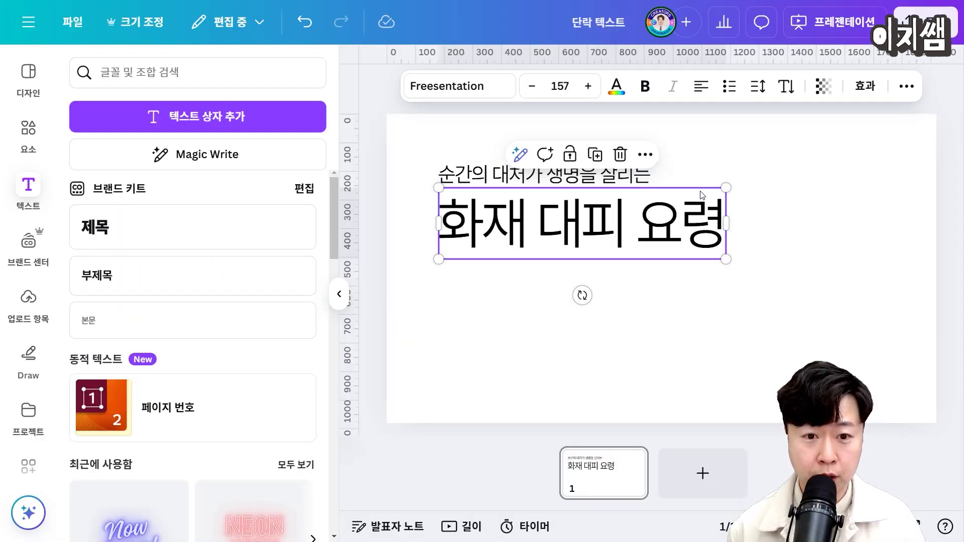
click(757, 215)
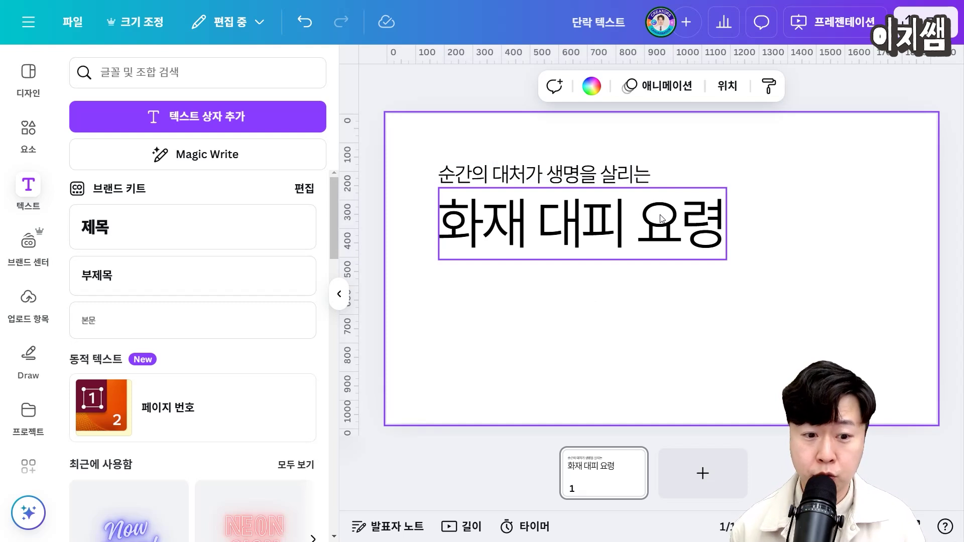
Make the title "화재 대피 요령" bold and set its Freesentation weight to Black.
click(520, 216)
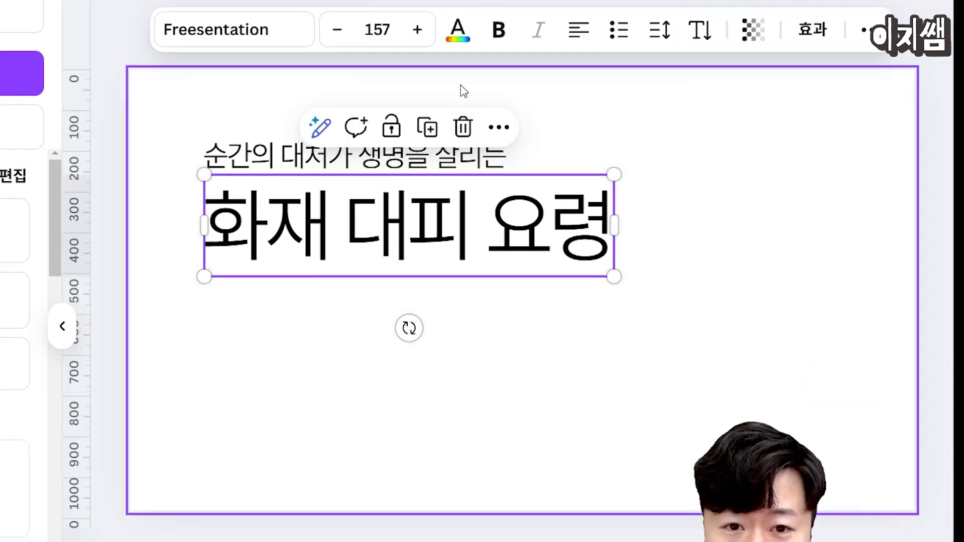
click(498, 31)
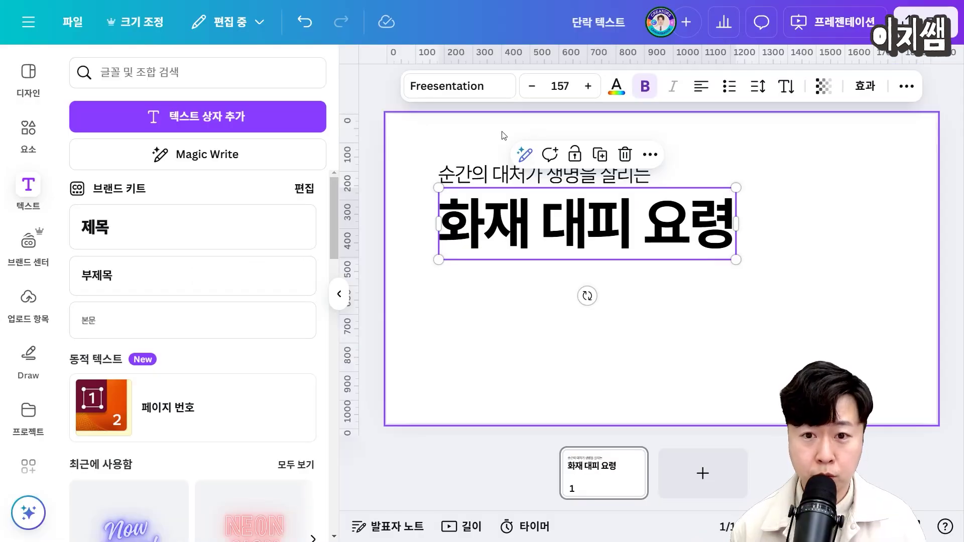
click(245, 32)
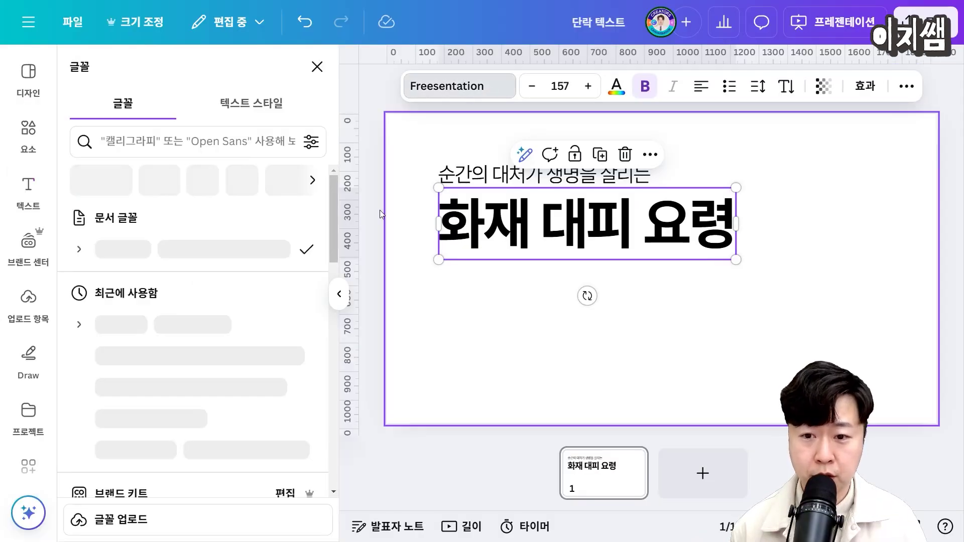
click(79, 249)
click(208, 286)
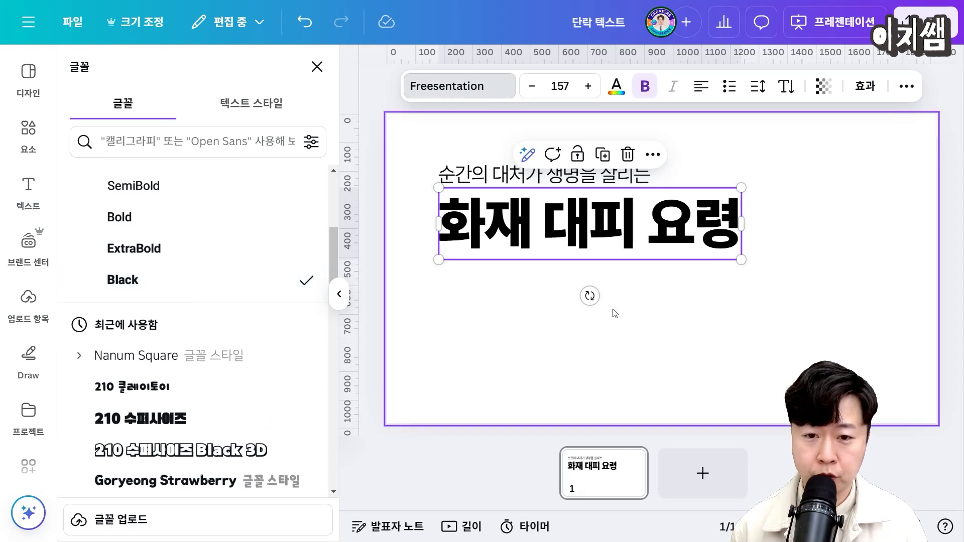
click(700, 335)
Move the tagline and title together slightly up and left, and scale both down slightly.
click(661, 246)
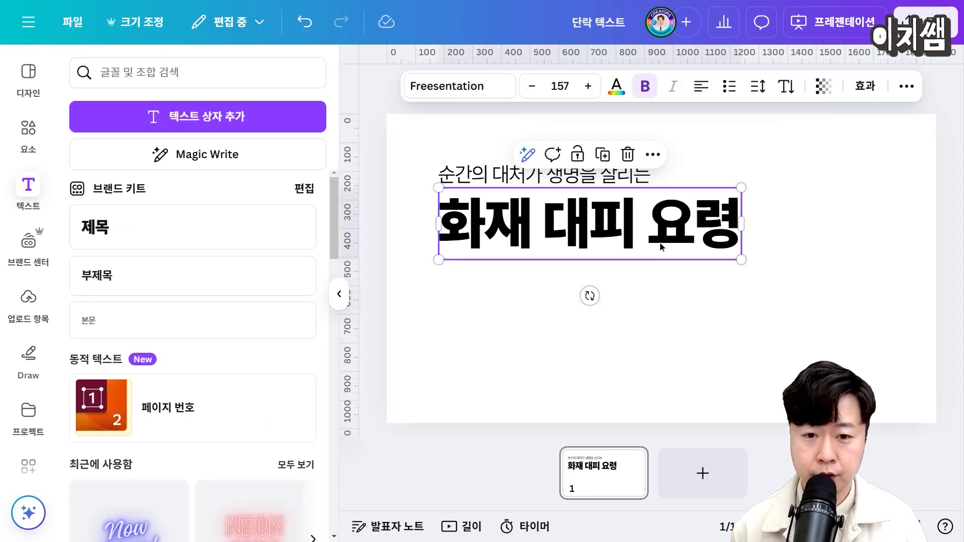
shift+click(636, 176)
mouse_move(636, 176)
mouse_down()
mouse_move(628, 165)
mouse_move(631, 174)
mouse_up()
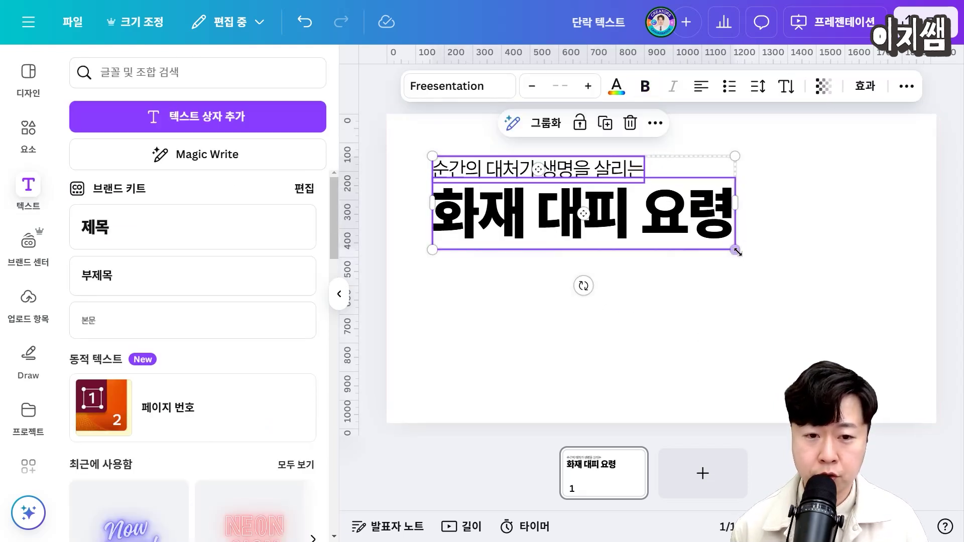
drag(737, 252, 486, 180)
click(773, 269)
drag(695, 237, 704, 240)
click(756, 315)
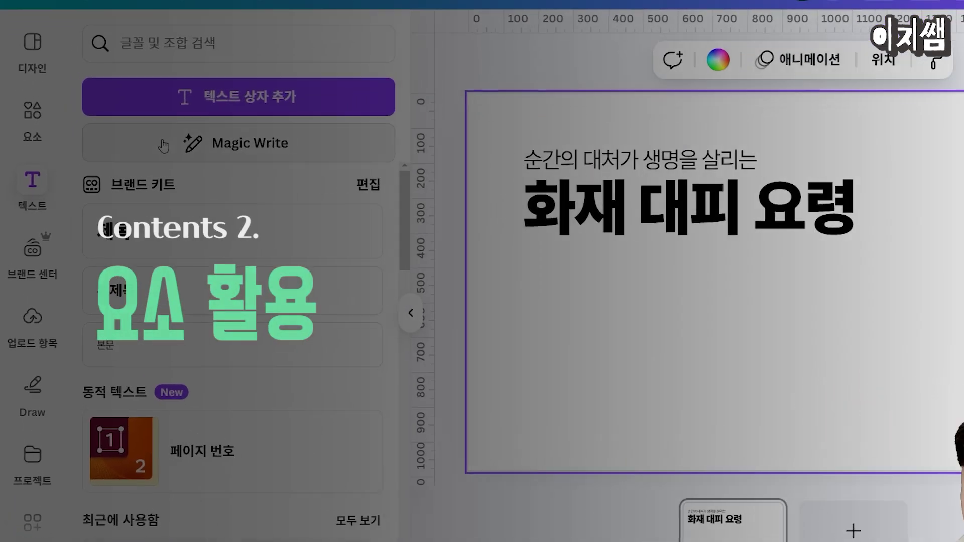
Search the elements for "소방관" and show all matching graphics.
click(33, 107)
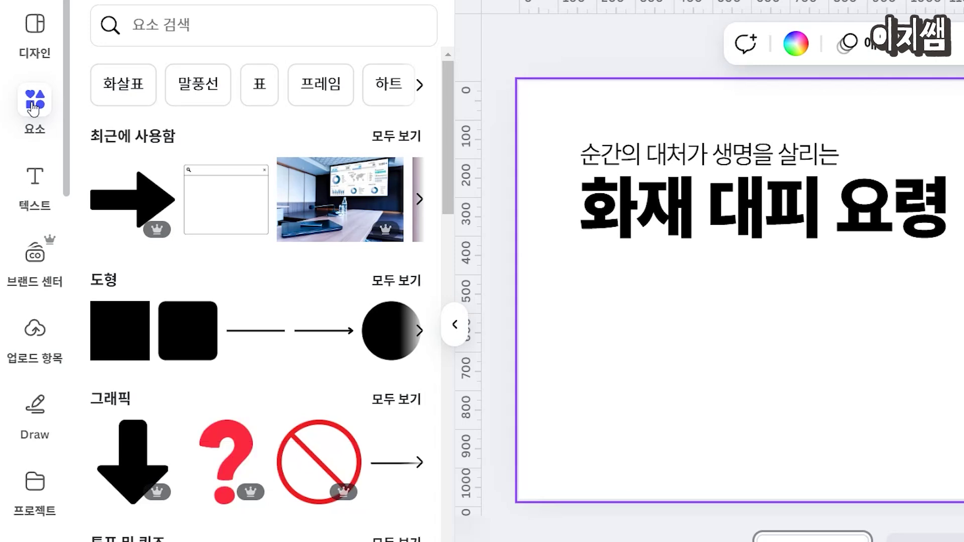
click(183, 35)
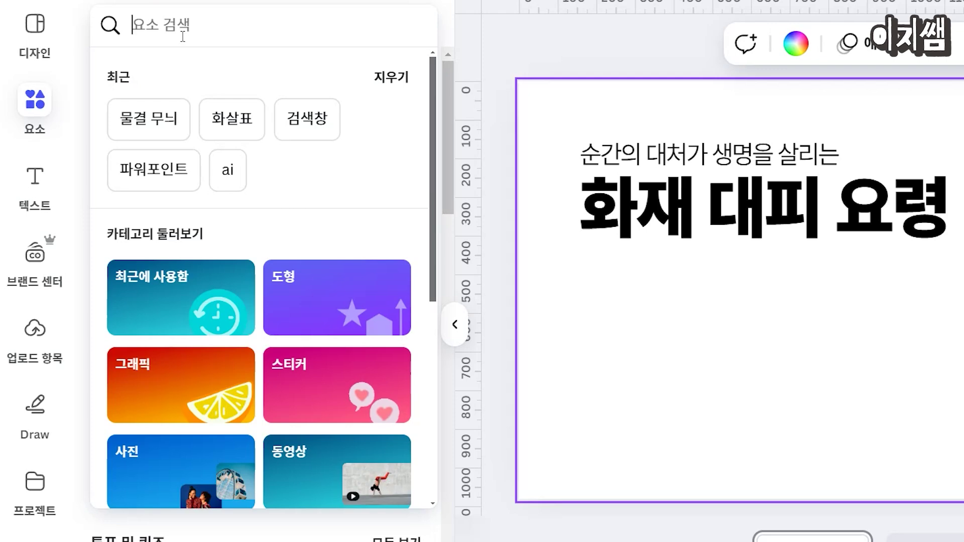
text(소방관)
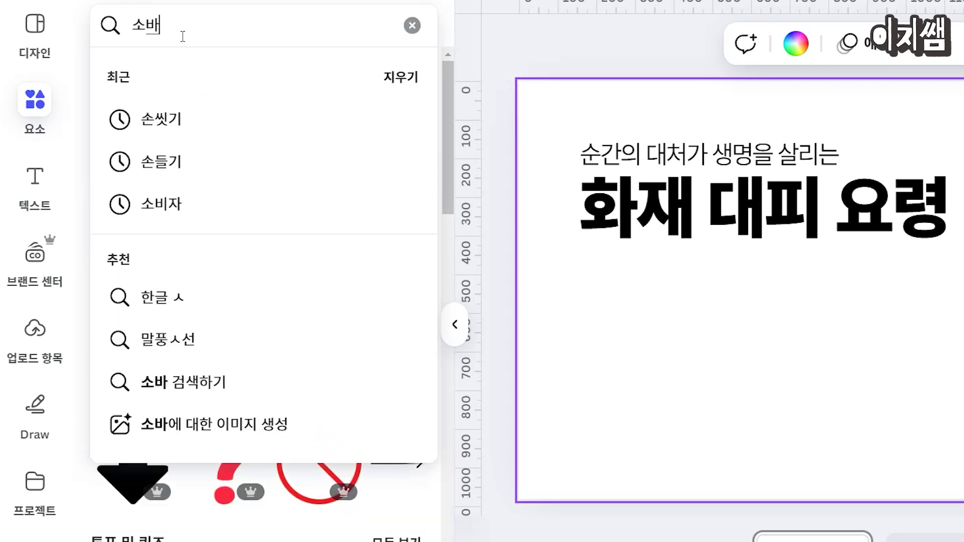
key(Return)
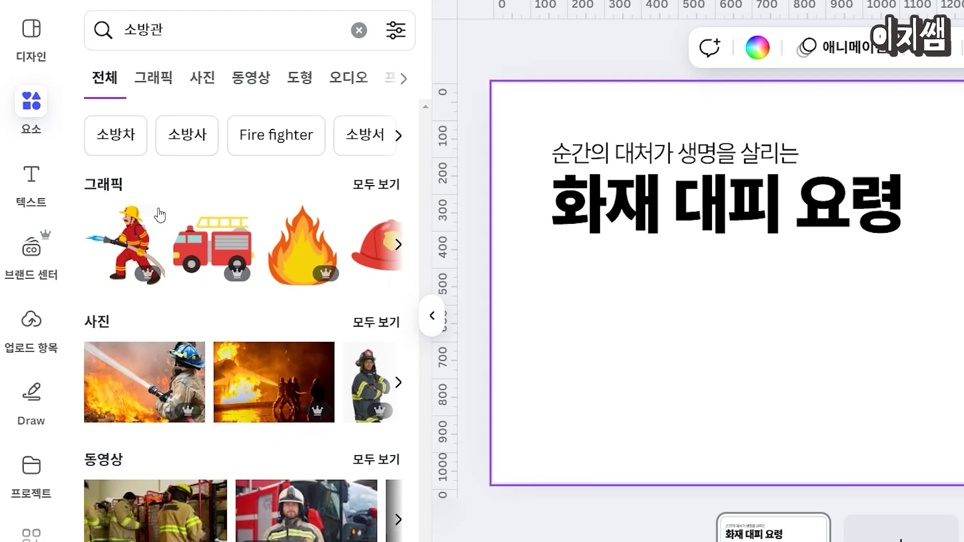
click(389, 190)
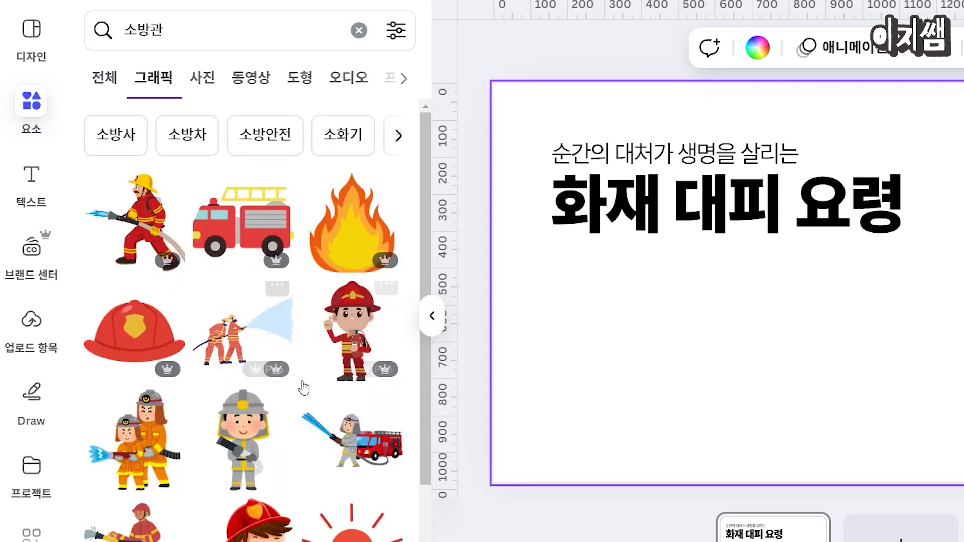
Browse the firefighter graphics and check the premium badge on the results.
scroll(300, 397, down, 4)
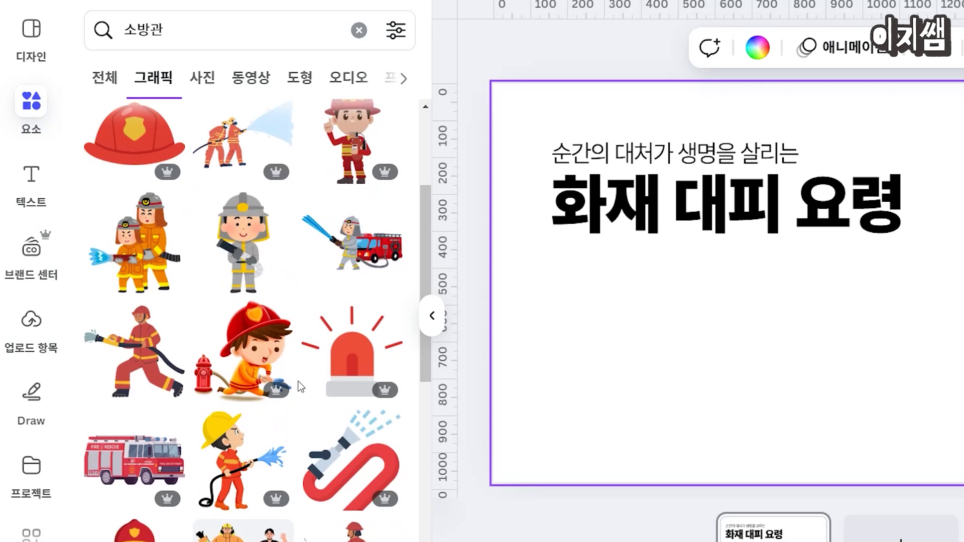
scroll(300, 387, down, 10)
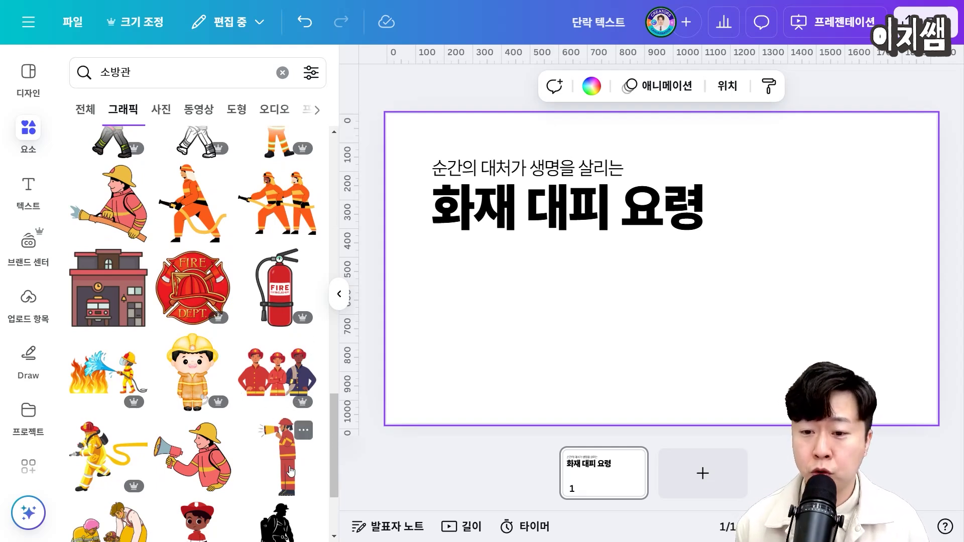
scroll(237, 361, down, 3)
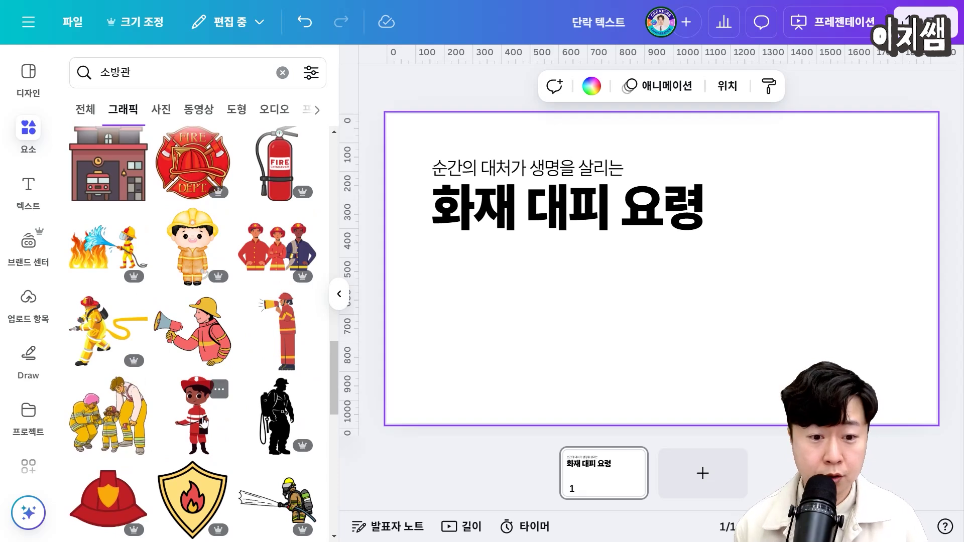
scroll(240, 361, up, 3)
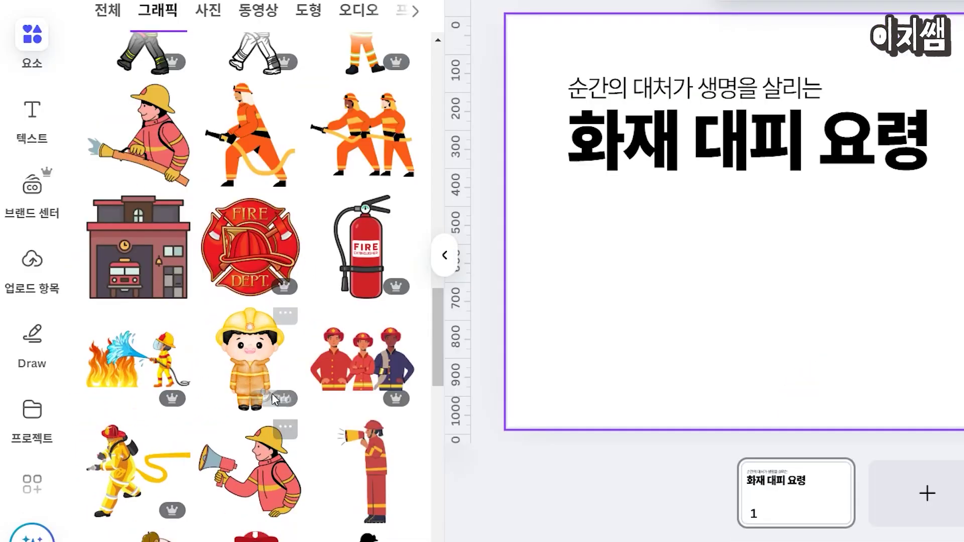
mouse_move(271, 404)
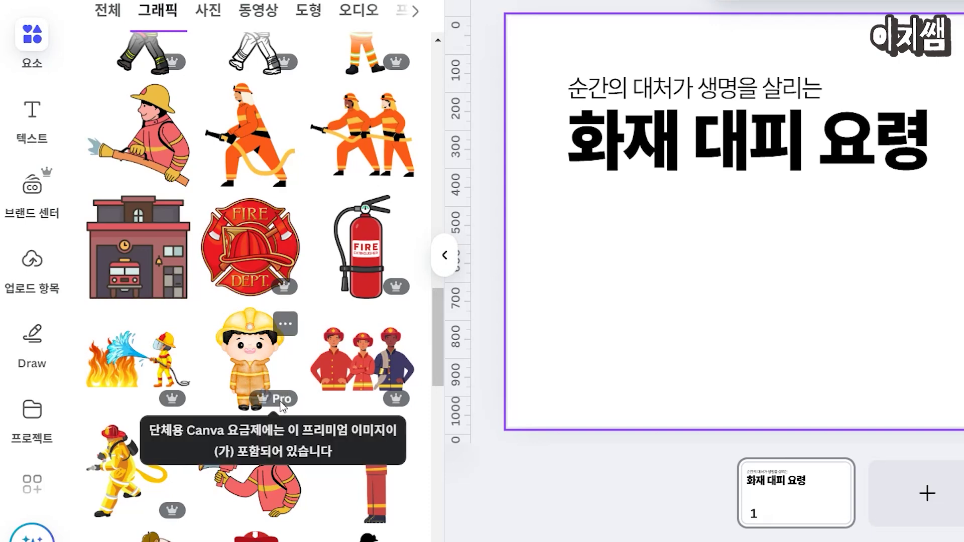
scroll(284, 412, up, 10)
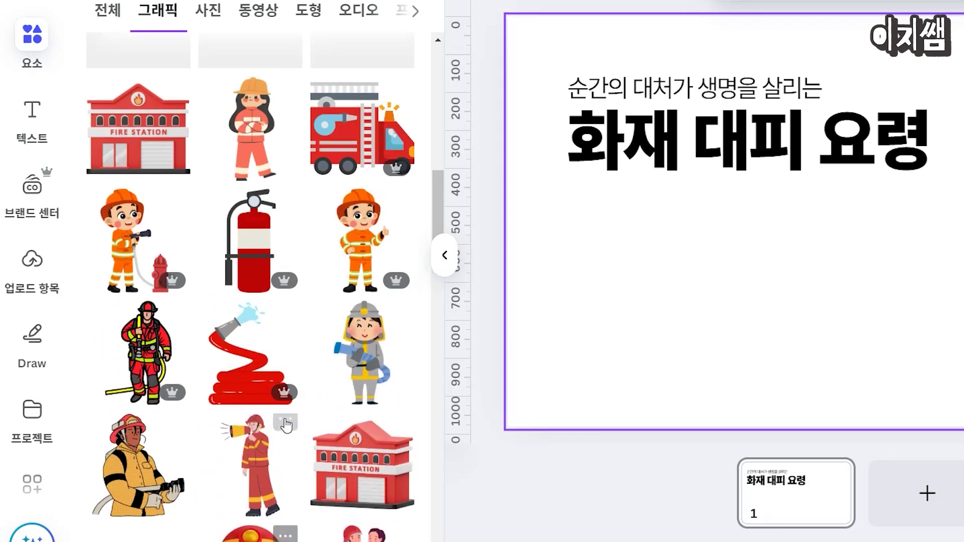
scroll(284, 429, up, 10)
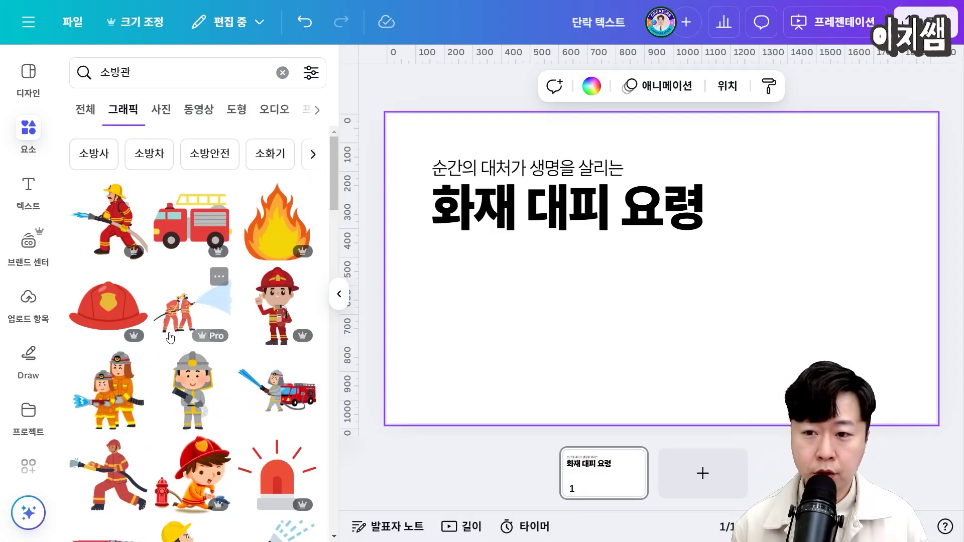
Look through the rest of the firefighter graphics down to the end of the results.
scroll(226, 397, down, 4)
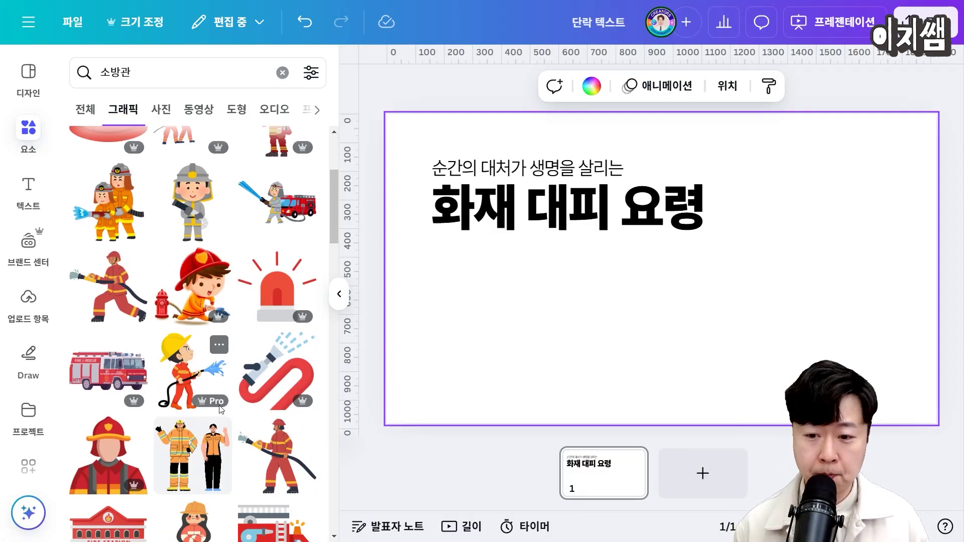
scroll(216, 419, down, 5)
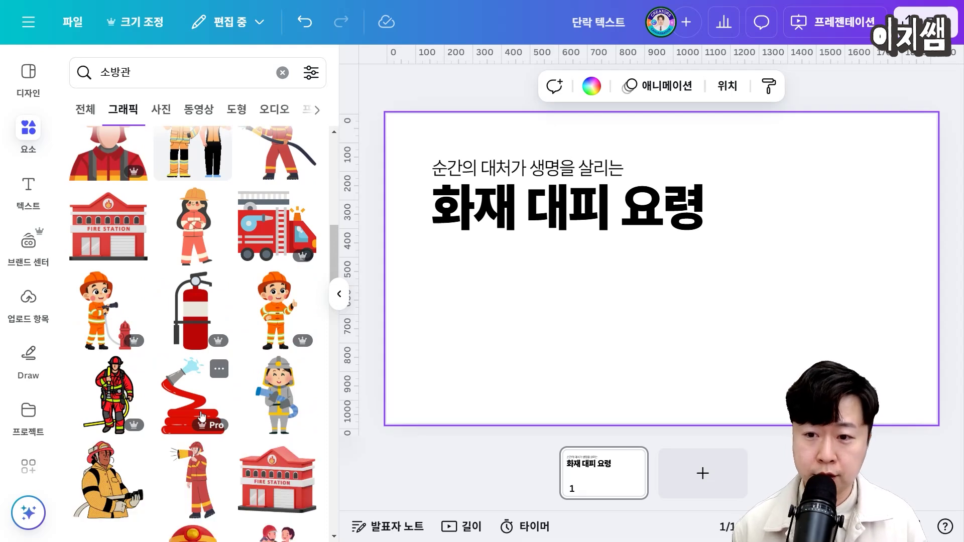
scroll(201, 416, down, 5)
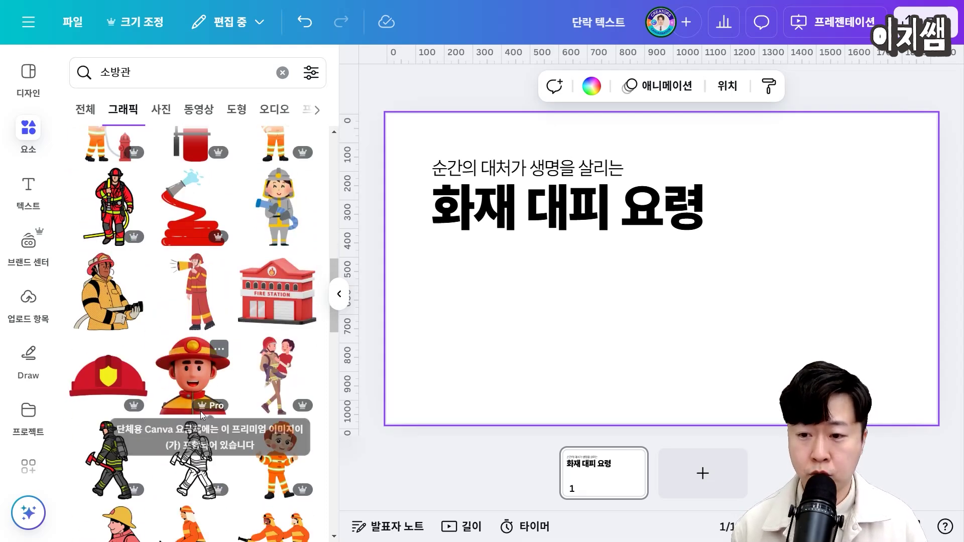
scroll(233, 453, down, 5)
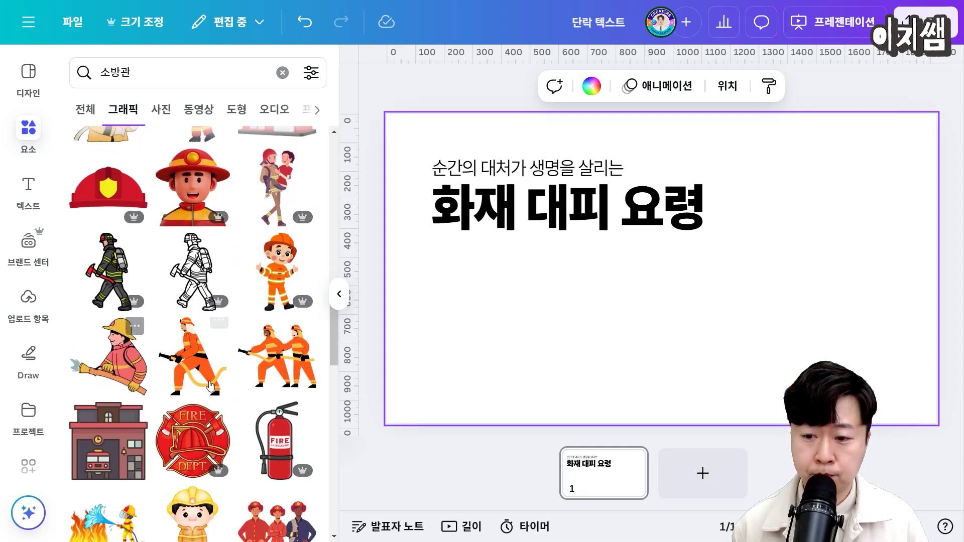
scroll(207, 432, down, 5)
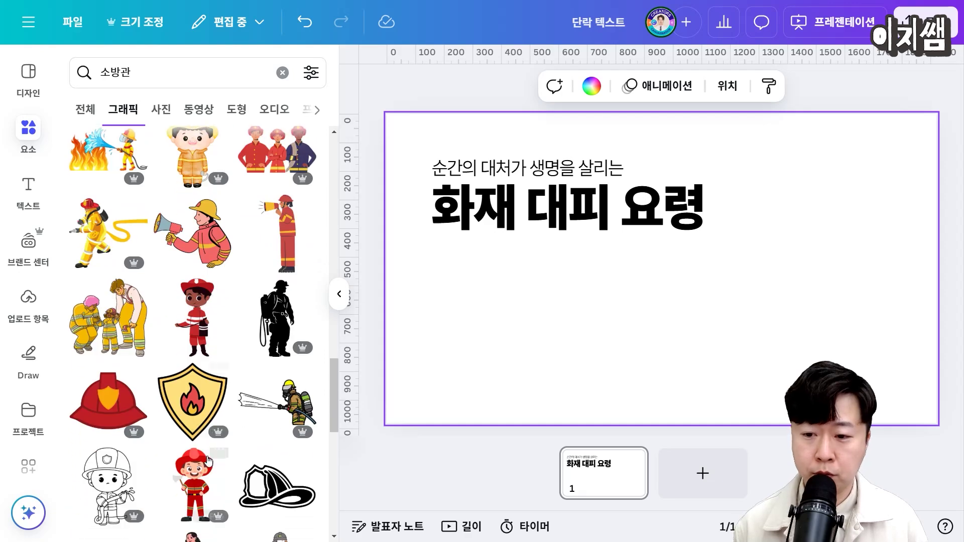
scroll(213, 460, down, 3)
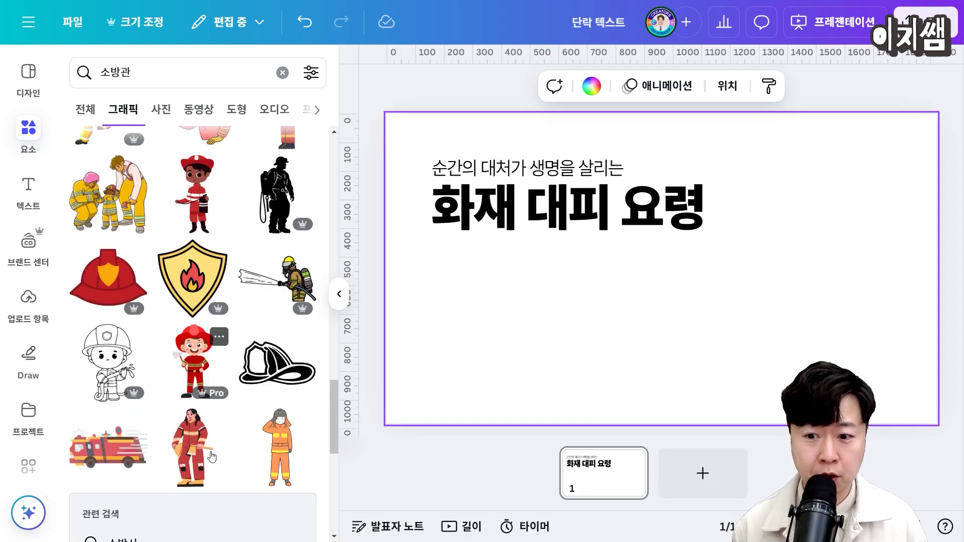
Search the graphics for "화재 대피" and add the 3D evacuation illustration with the megaphone-holding firefighter and burning building.
click(283, 72)
text(화재 대피)
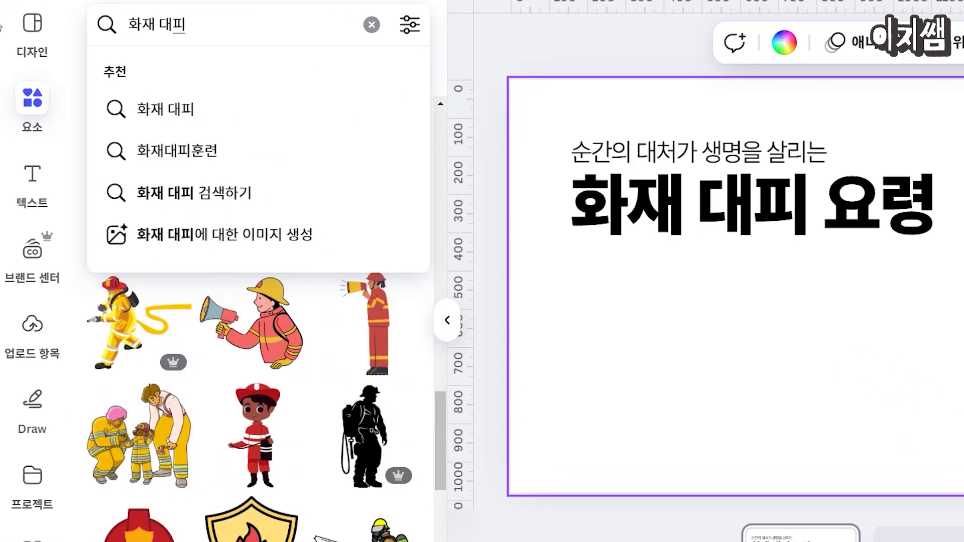
key(Return)
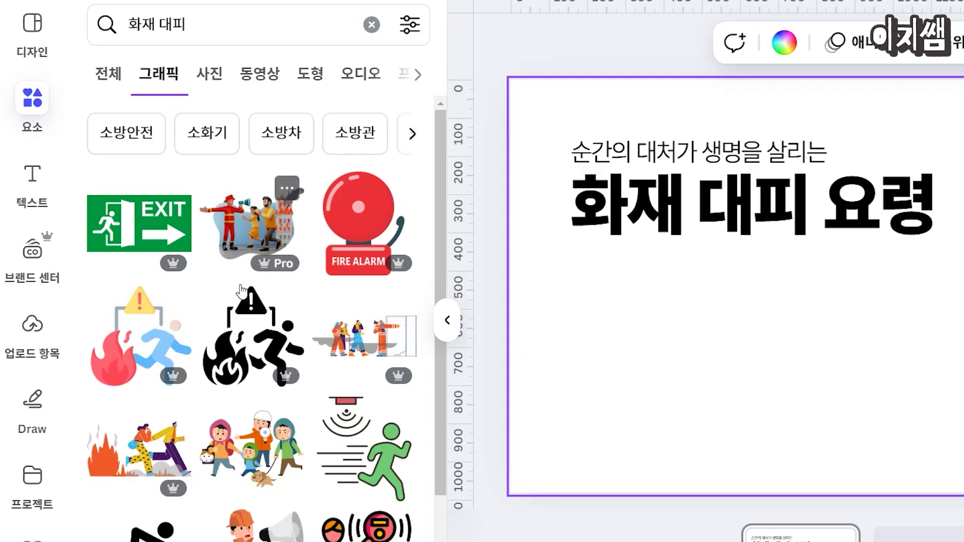
scroll(399, 471, down, 3)
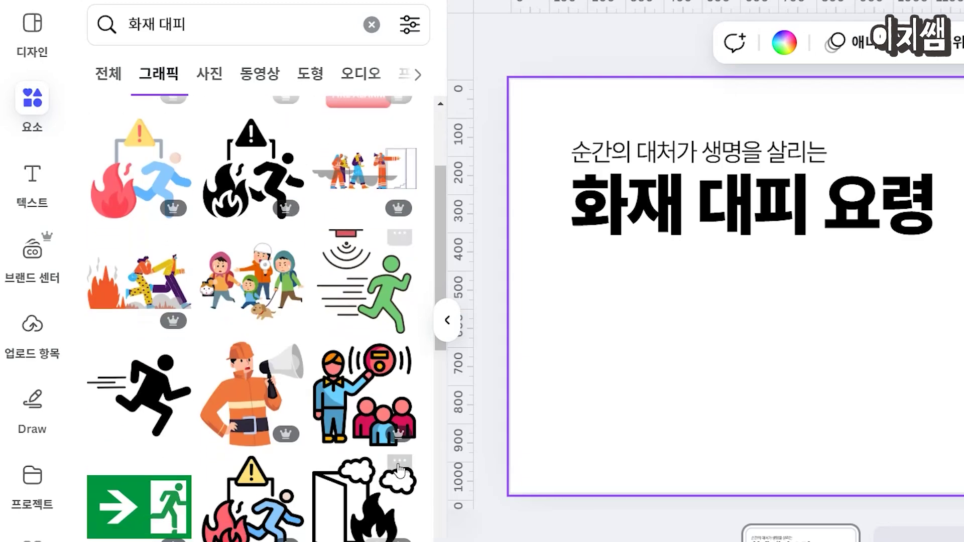
scroll(163, 390, down, 10)
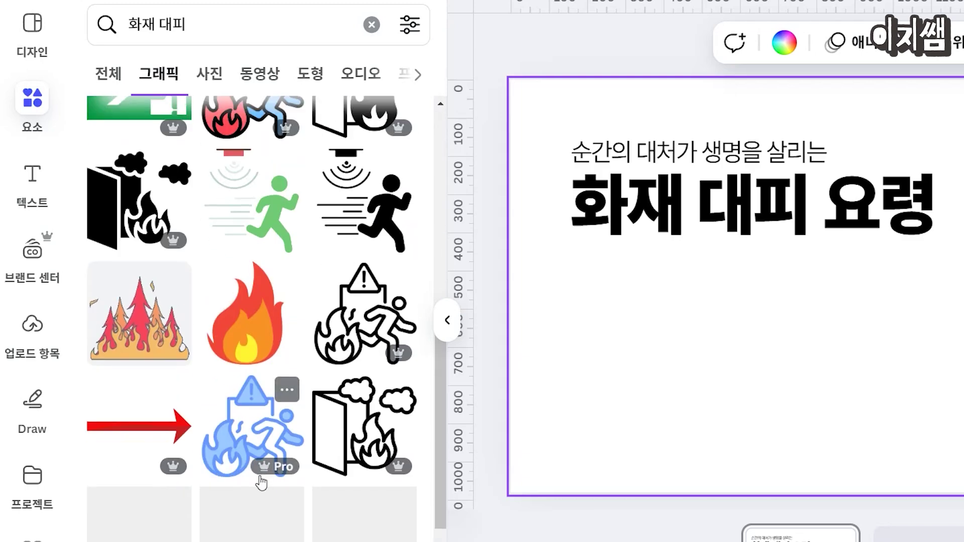
scroll(319, 530, down, 4)
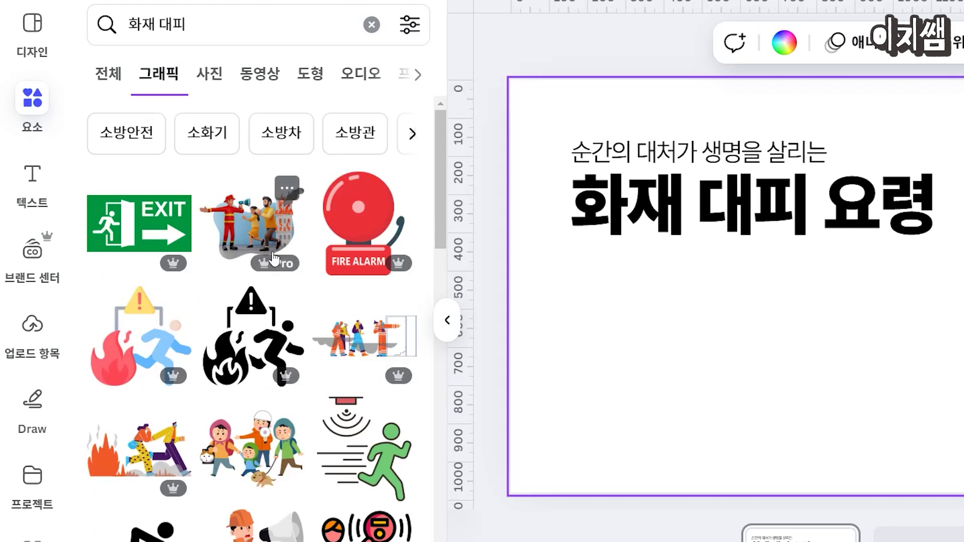
click(246, 232)
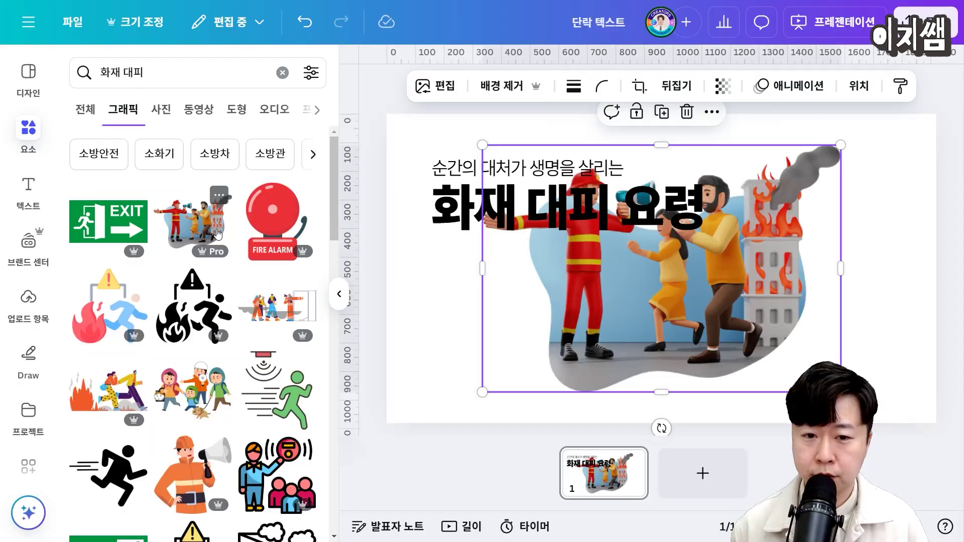
Resize the evacuation illustration and place it in the slide's lower-right corner, letting it run slightly past the edges.
drag(661, 293, 720, 355)
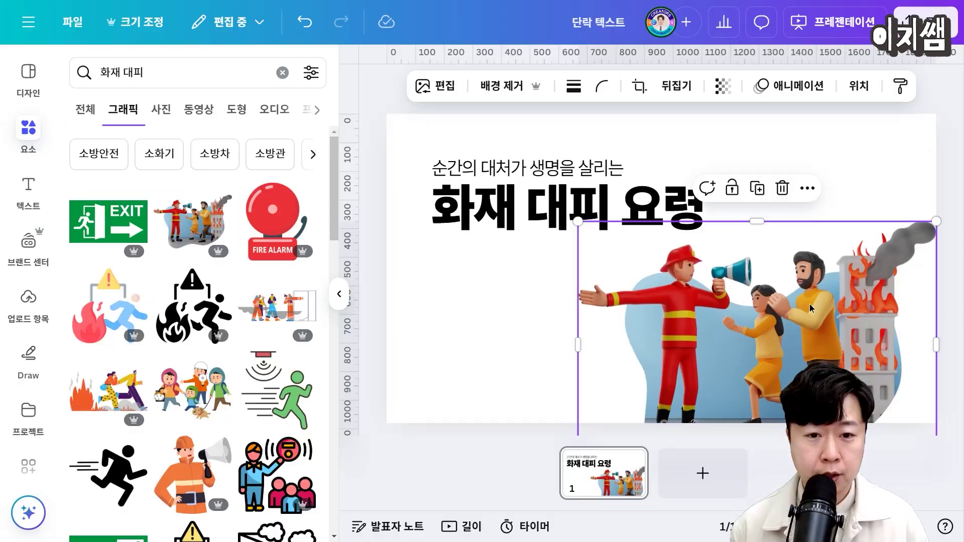
mouse_move(809, 305)
mouse_down()
mouse_move(830, 311)
mouse_move(801, 291)
mouse_up()
drag(929, 210, 890, 230)
drag(817, 296, 838, 277)
drag(899, 211, 939, 203)
click(948, 165)
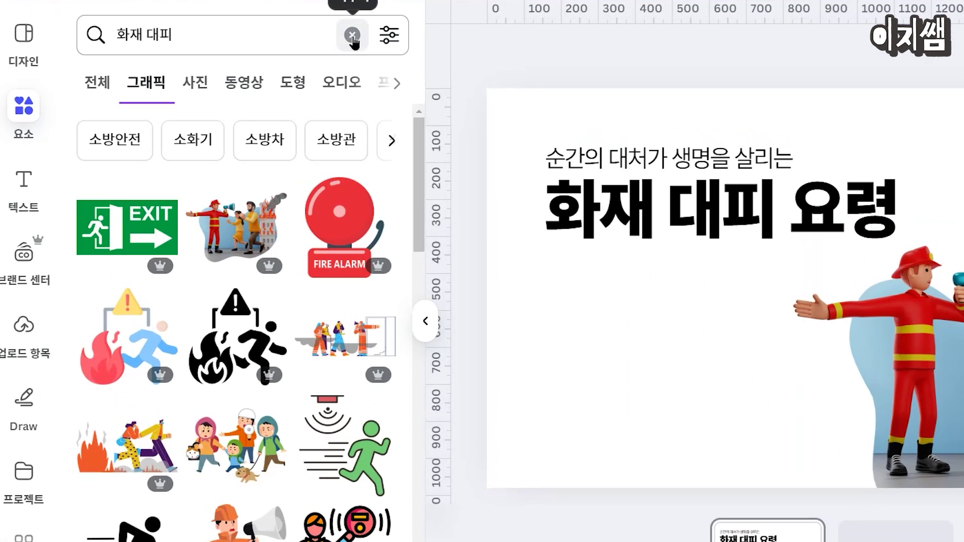
Add a square shape and stretch it into a red band 324 px high across the full width of the slide's bottom.
click(282, 72)
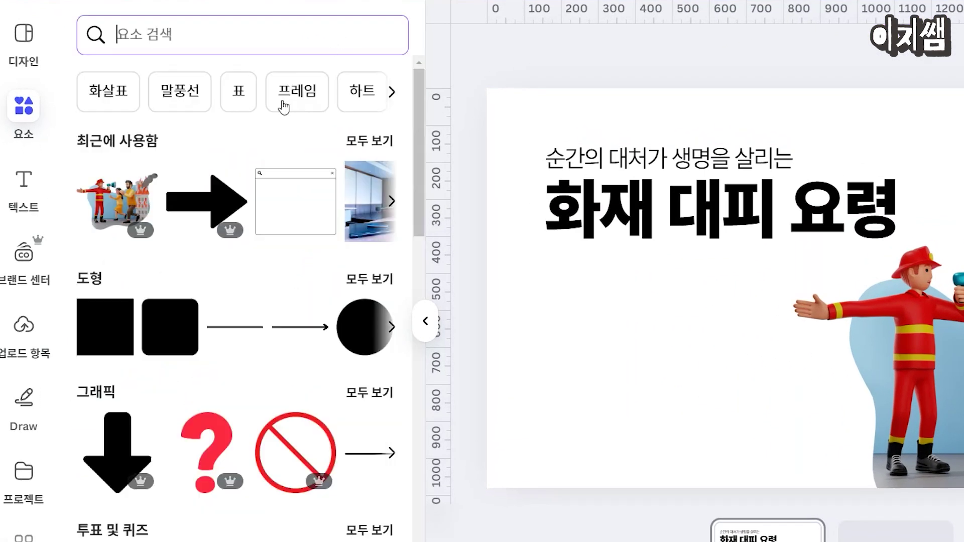
click(106, 337)
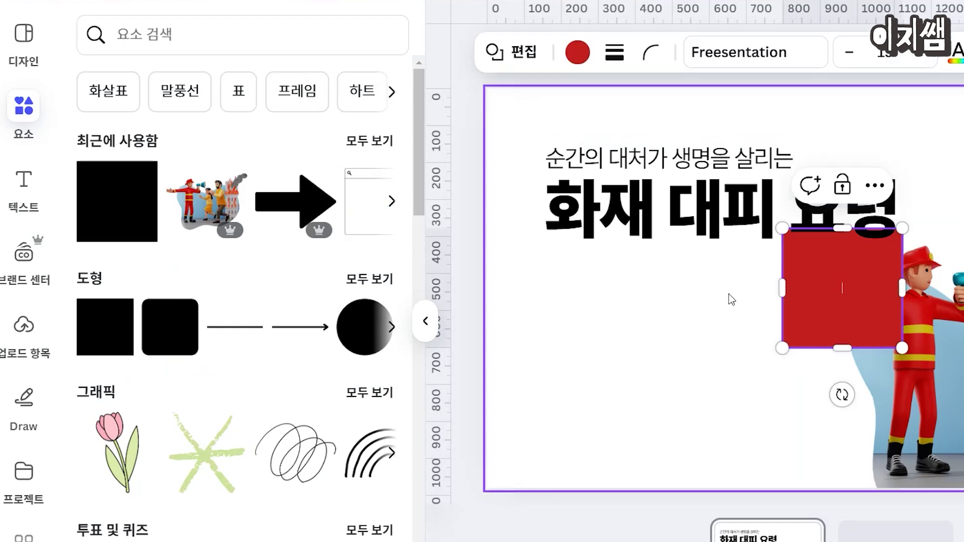
drag(828, 291, 531, 437)
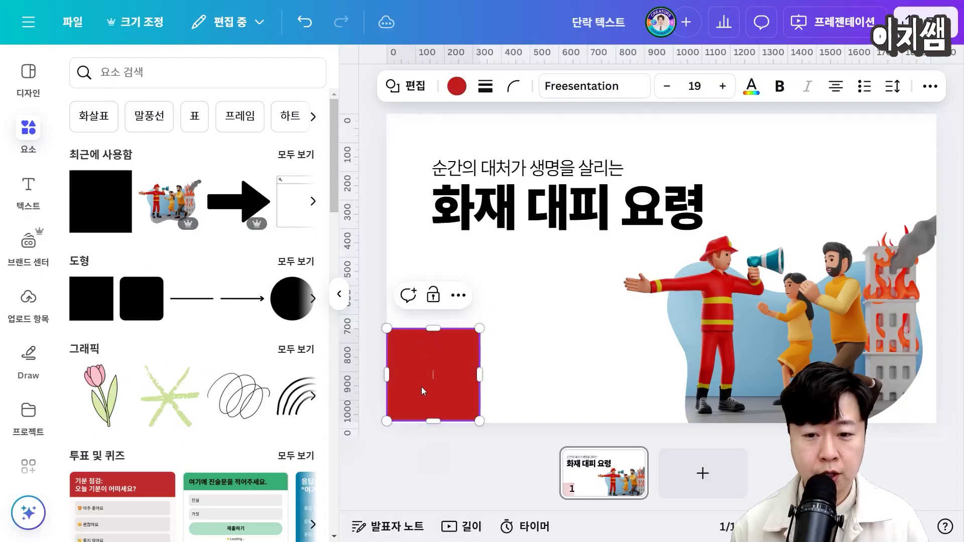
drag(422, 388, 438, 390)
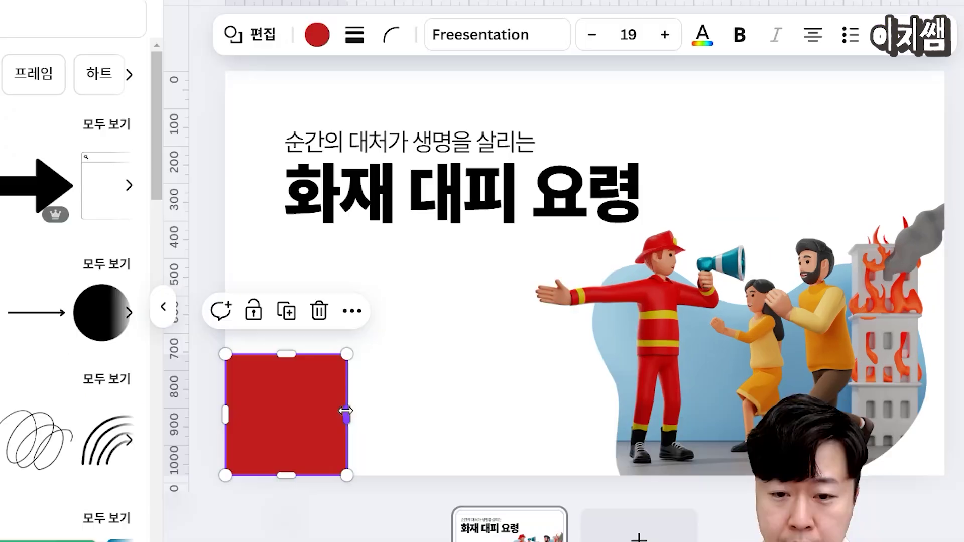
drag(478, 376, 927, 381)
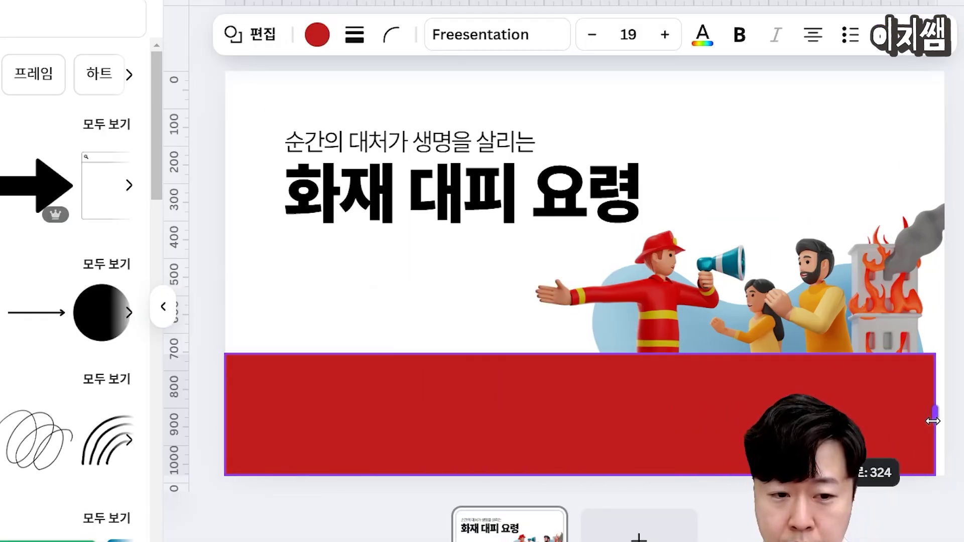
drag(932, 420, 944, 420)
Send the red band behind the evacuation illustration and enlarge the illustration slightly.
right_click(519, 405)
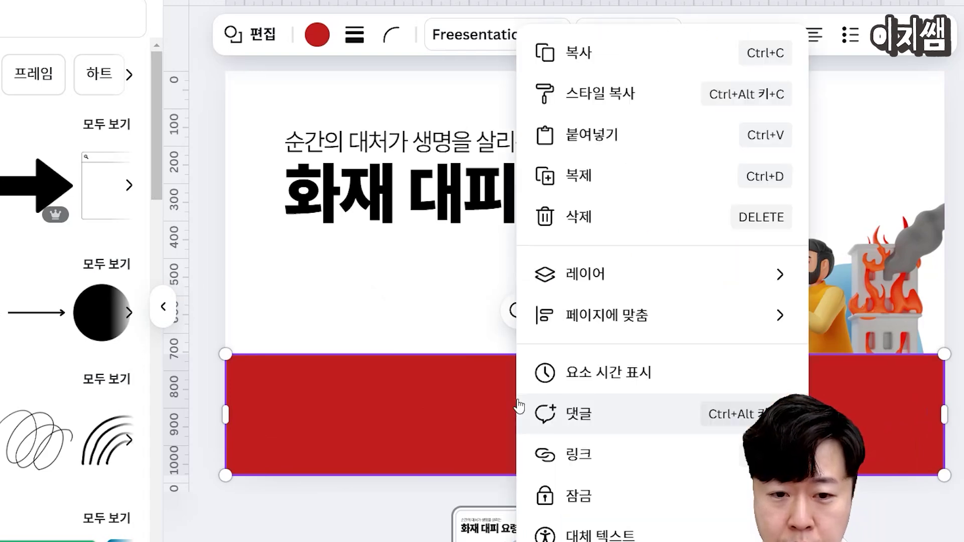
mouse_move(654, 285)
click(392, 401)
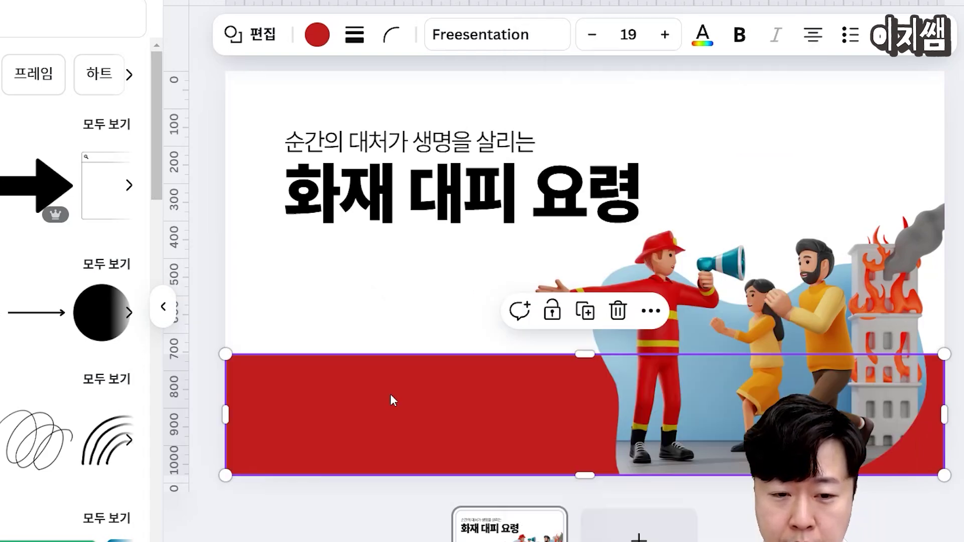
click(812, 330)
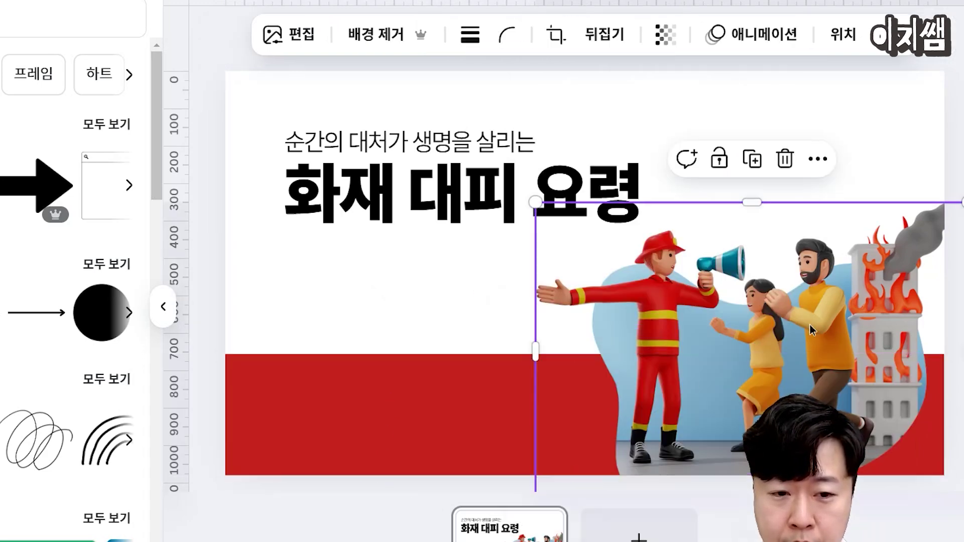
drag(535, 203, 510, 194)
Set the slide background to the ochre colour #C8873D taken from the illustration's photo colours.
click(638, 89)
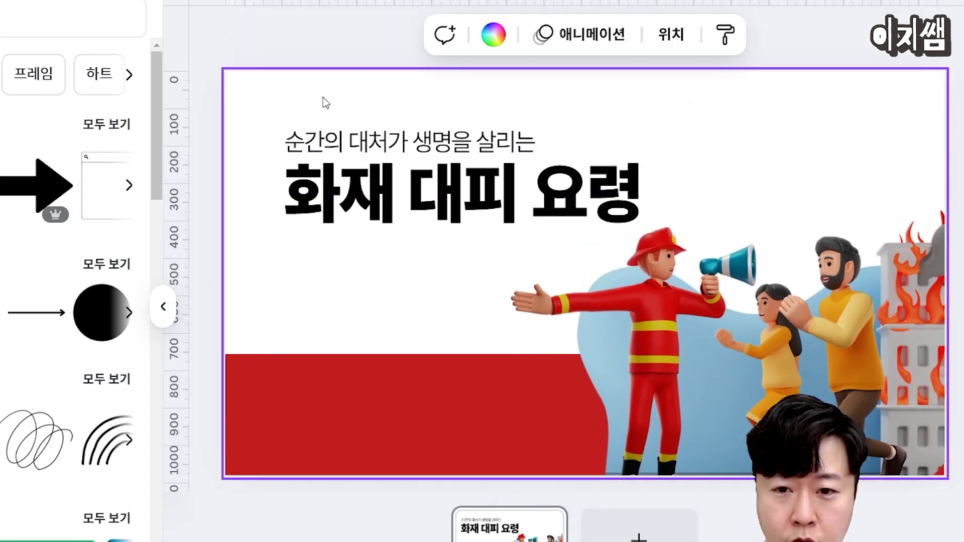
click(493, 34)
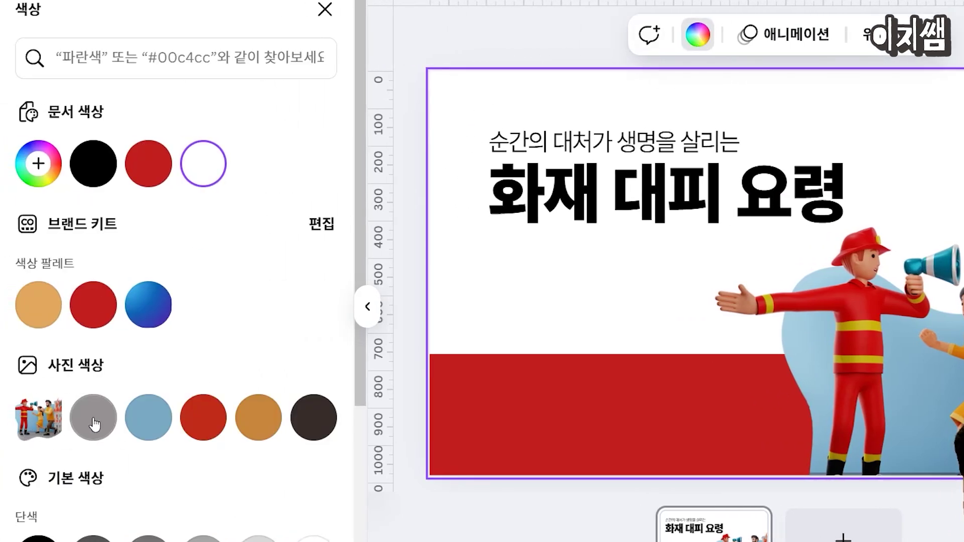
click(270, 425)
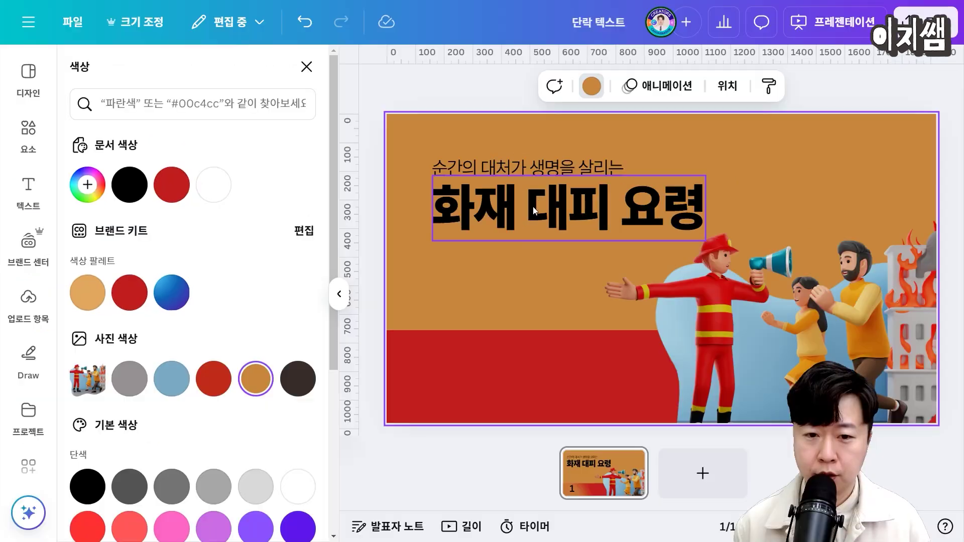
Change the text colour of both the tagline and the title to white.
click(582, 156)
shift+click(489, 168)
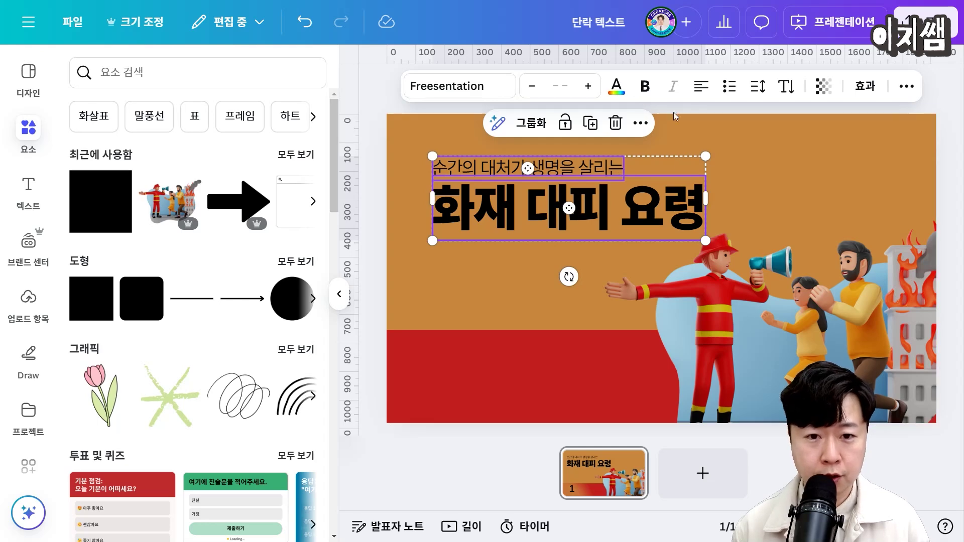
click(617, 88)
click(255, 184)
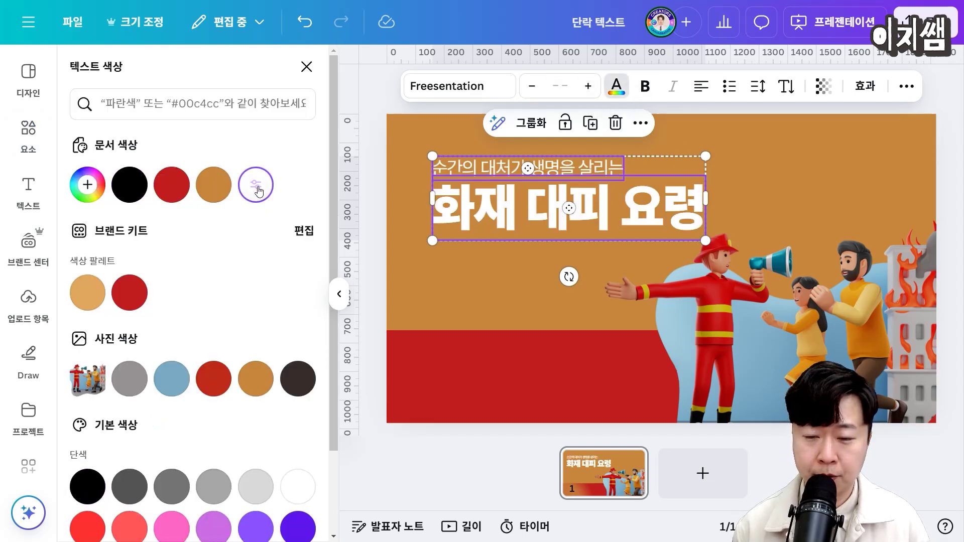
Shift the evacuation illustration slightly left and brighten the slide background to orange #FFA743.
click(815, 215)
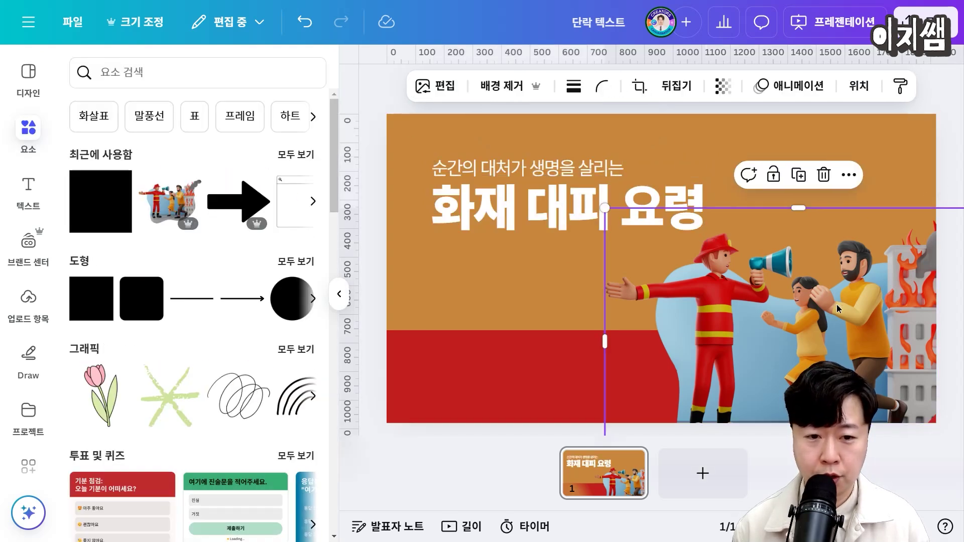
drag(705, 423, 687, 423)
click(640, 129)
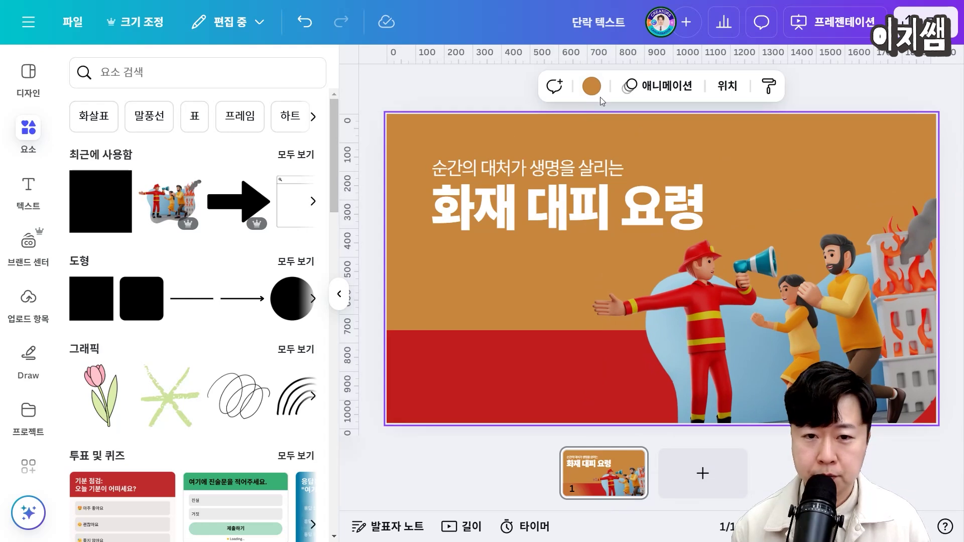
click(591, 87)
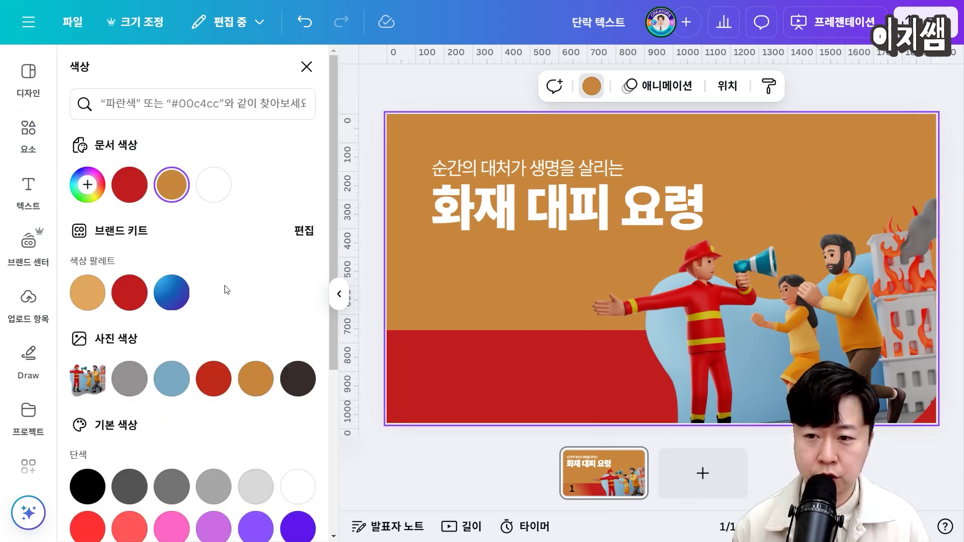
click(171, 190)
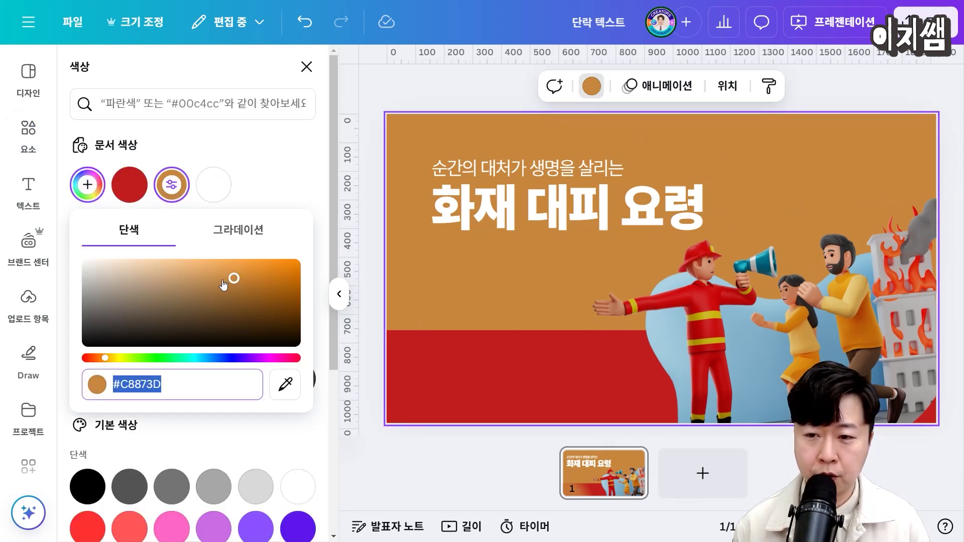
drag(234, 280, 262, 264)
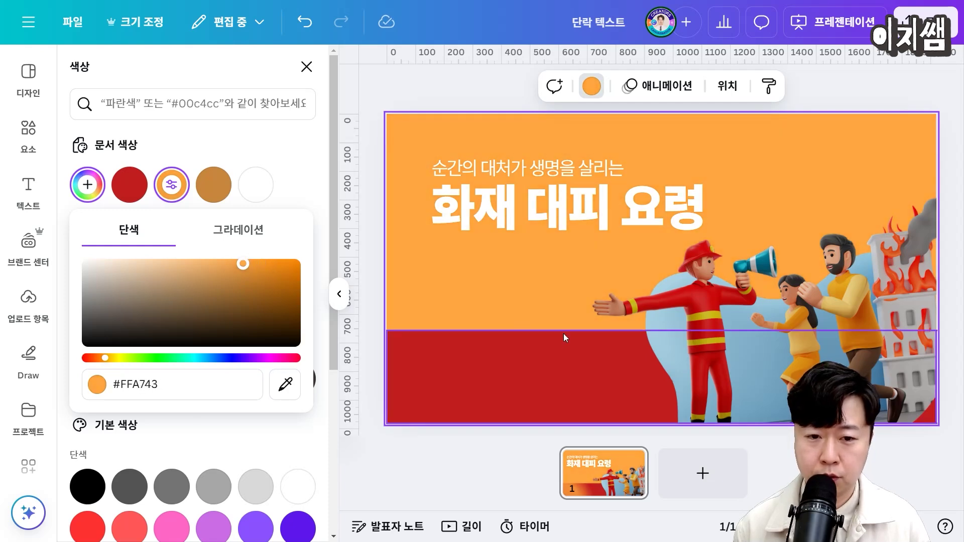
Reduce the red band's height slightly from its upper edge and collapse the elements panel.
click(576, 353)
drag(657, 335, 658, 344)
key(Escape)
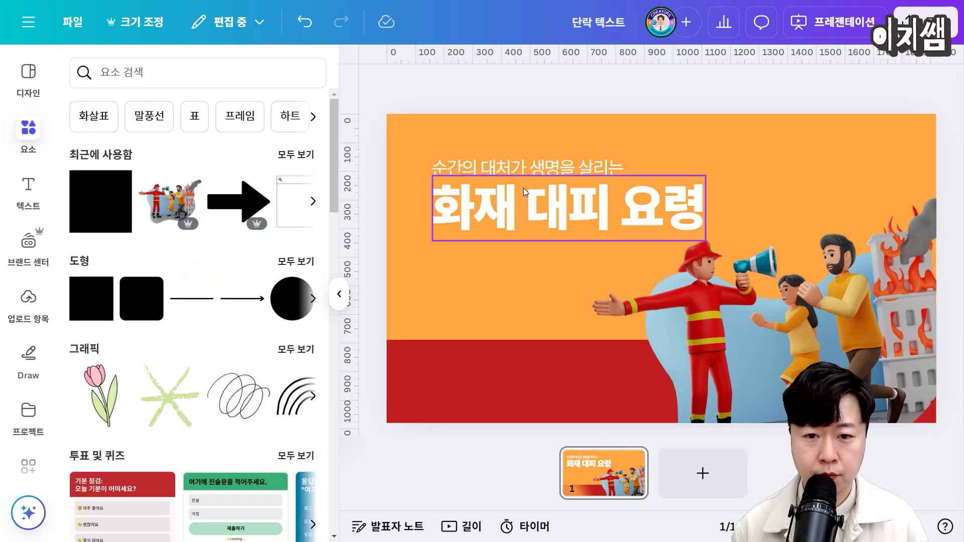
click(340, 294)
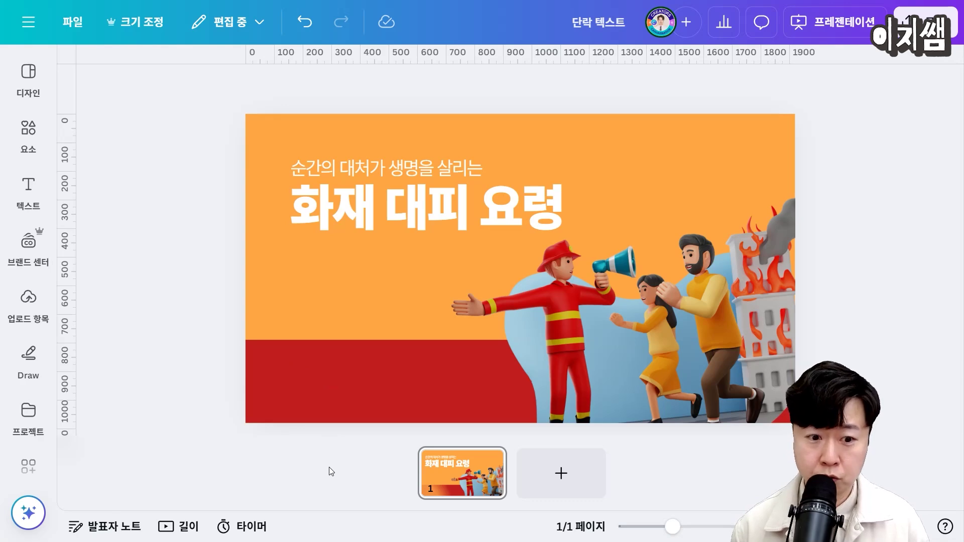
Duplicate the tagline text onto the red band and scale the copy down to font size 43.6.
click(387, 208)
click(363, 168)
drag(363, 168, 364, 171)
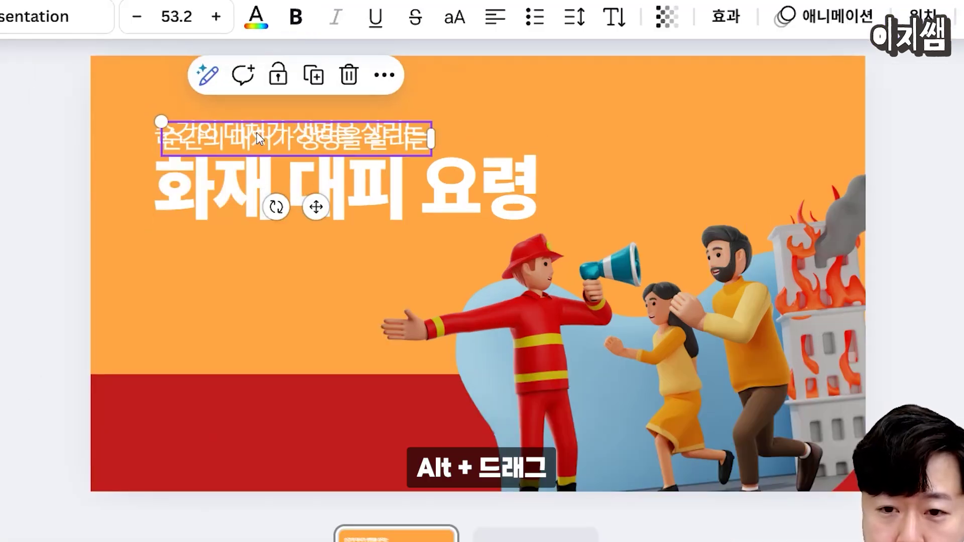
drag(257, 132, 245, 427)
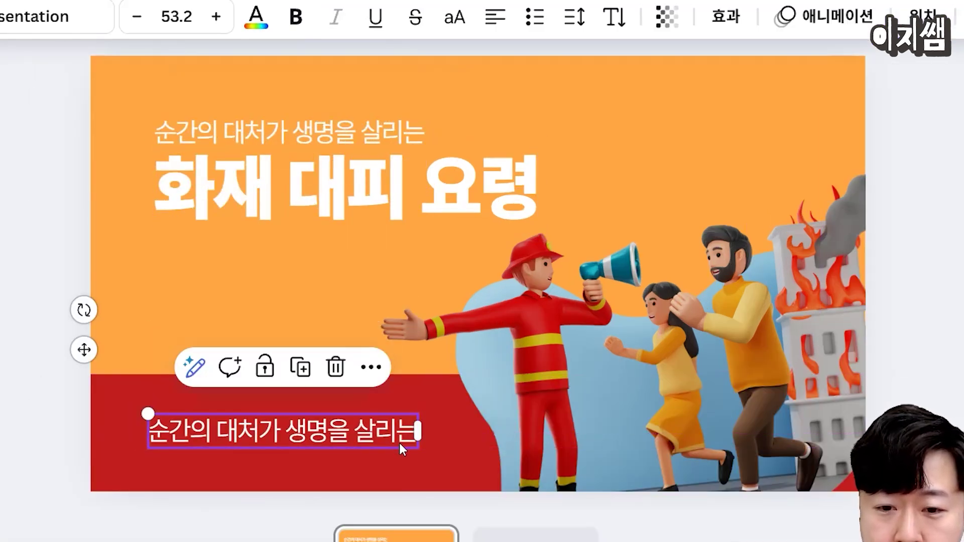
drag(417, 453, 372, 442)
Replace the copied text with "000 소방서" and "000" on two lines and align it with the title's left edge.
double_click(311, 427)
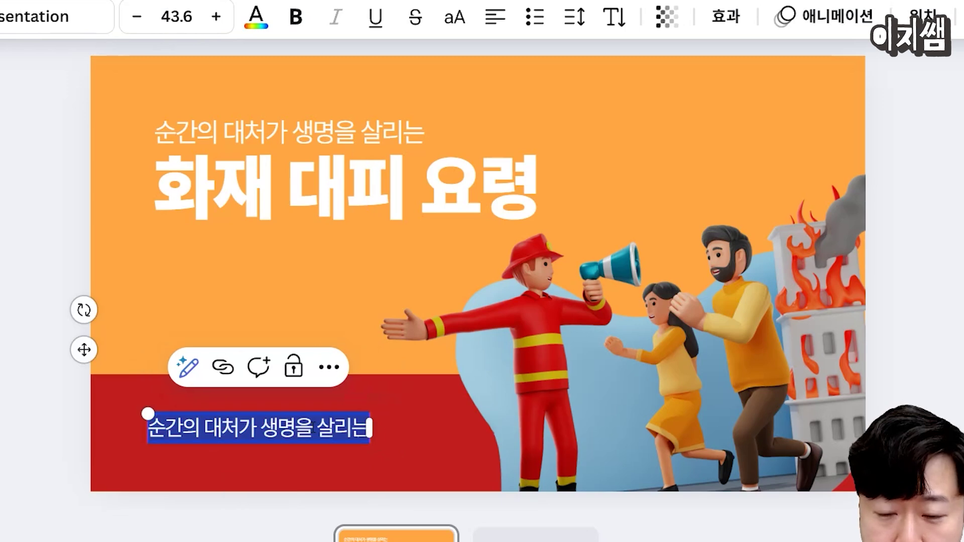
text(ㅇ00 소방서 00)
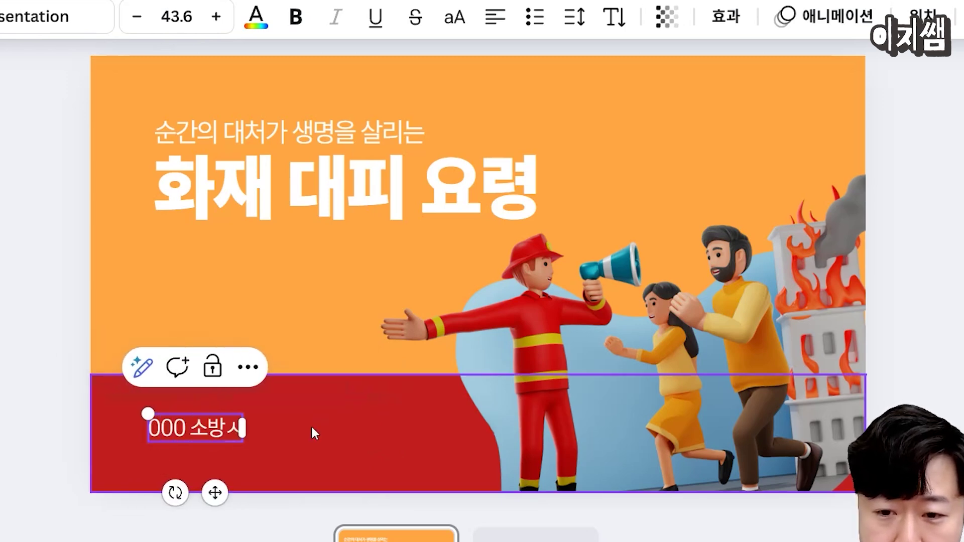
text(000)
click(78, 337)
click(221, 427)
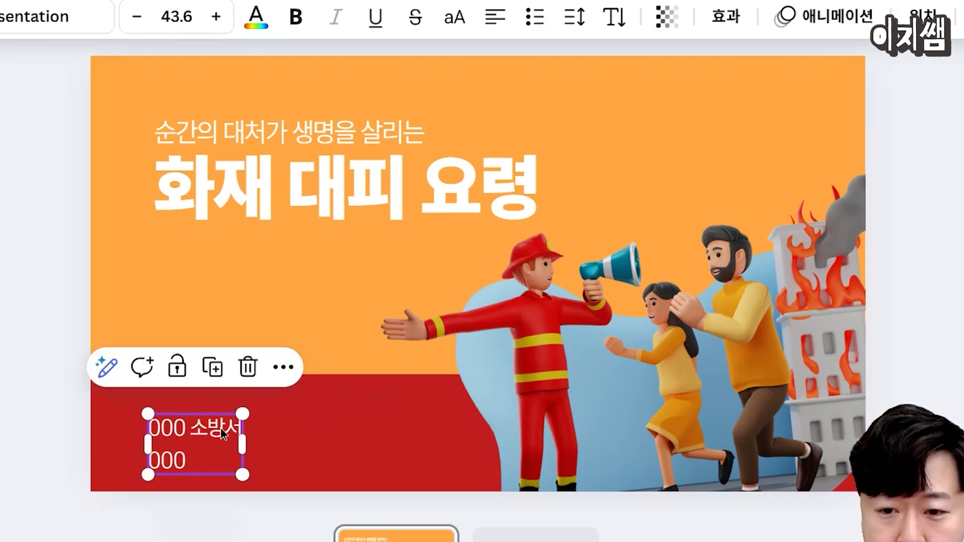
drag(221, 426, 229, 414)
Shift the evacuation illustration slightly down and to the right.
click(783, 347)
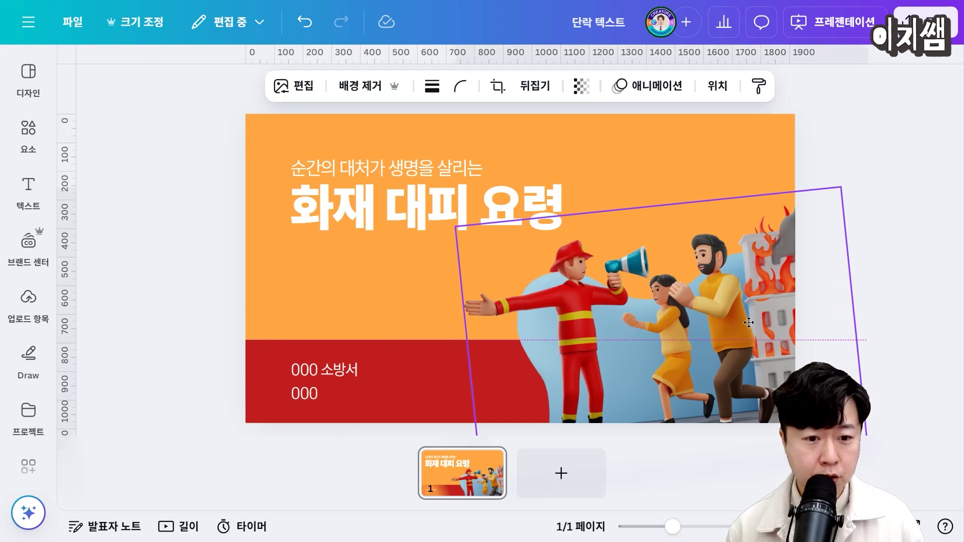
drag(747, 322, 740, 329)
click(552, 179)
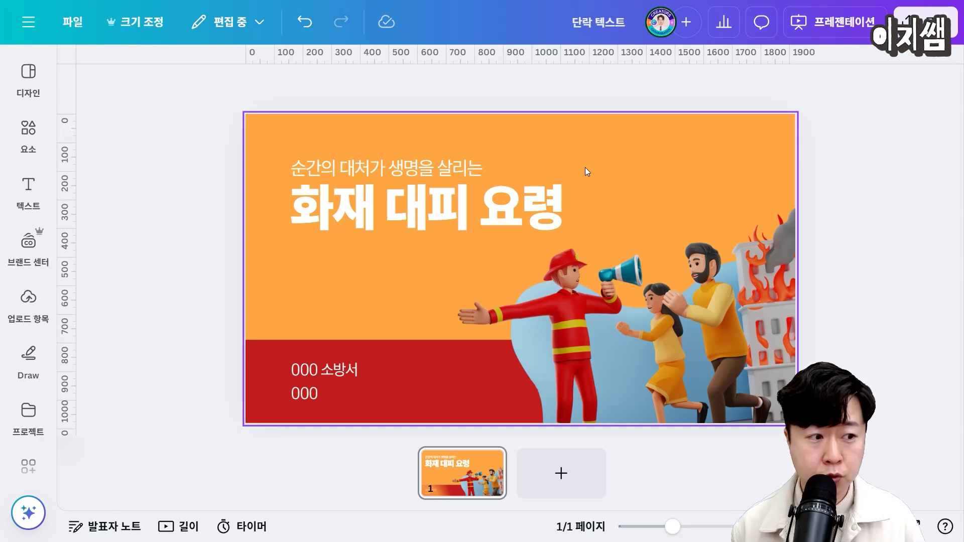
Search the elements for "화재" and show all the graphics results.
click(29, 130)
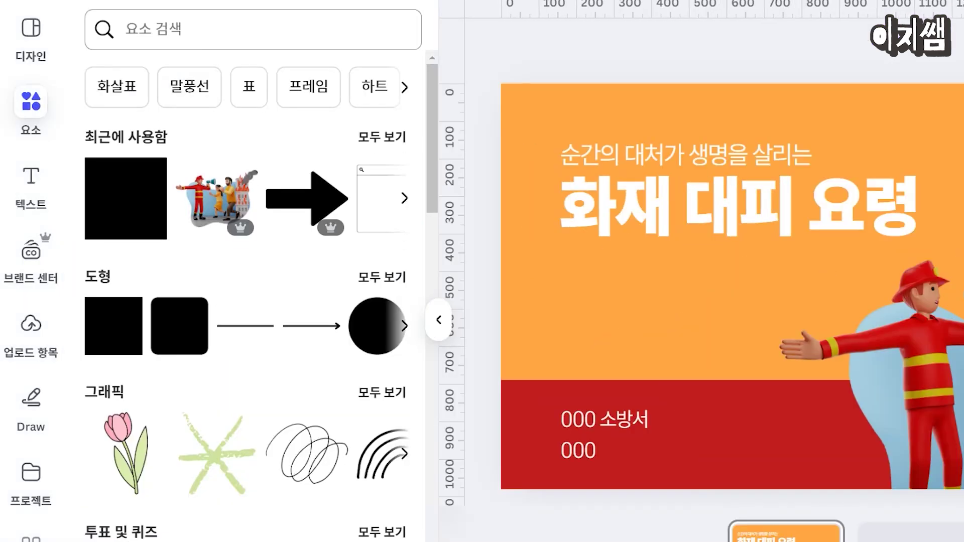
click(199, 28)
text(화재)
key(Return)
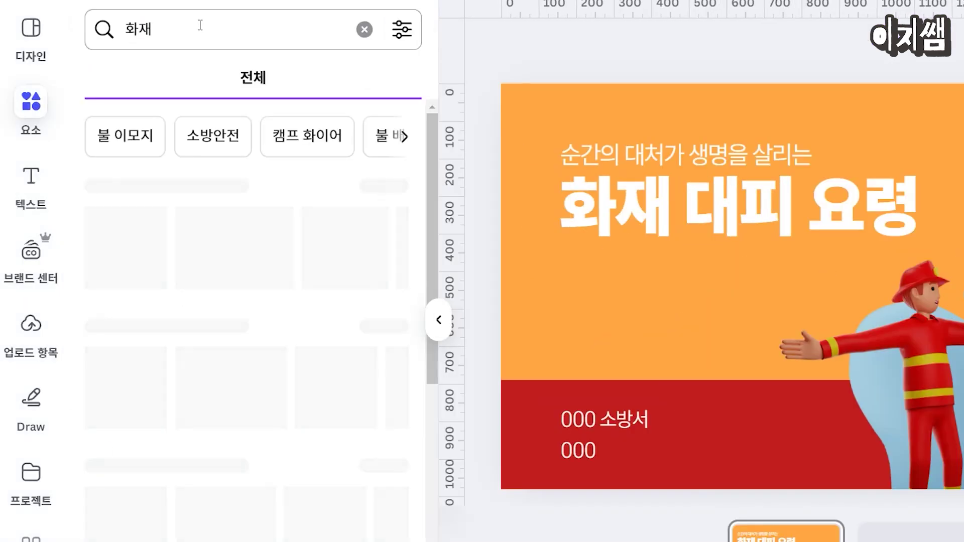
click(394, 188)
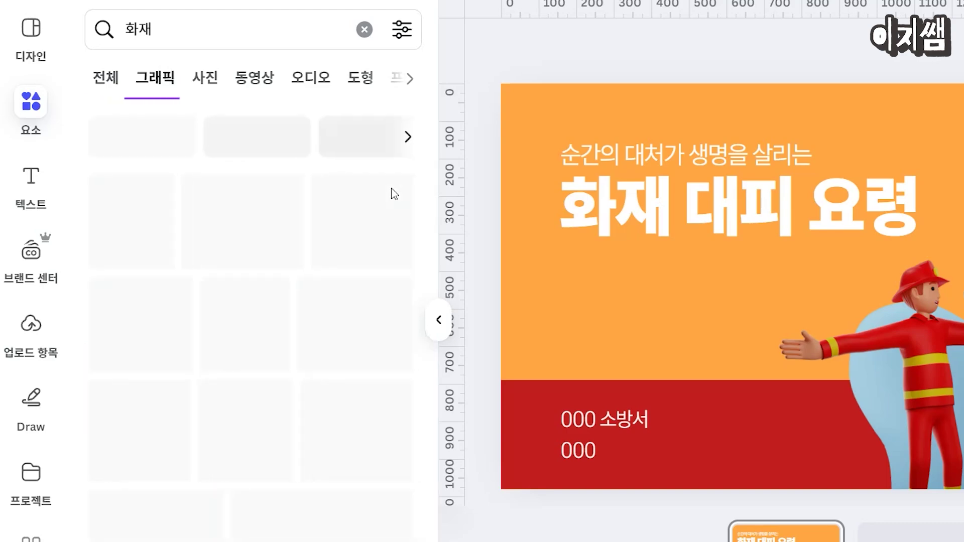
Insert the flat red flame strip graphic and enlarge it across the illustration, past the slide's right edge.
scroll(311, 427, down, 10)
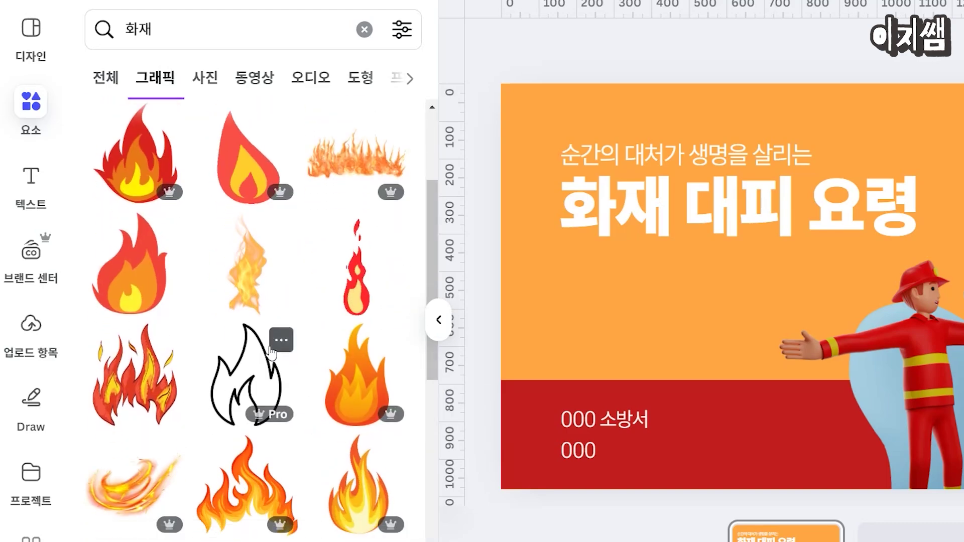
scroll(310, 438, down, 6)
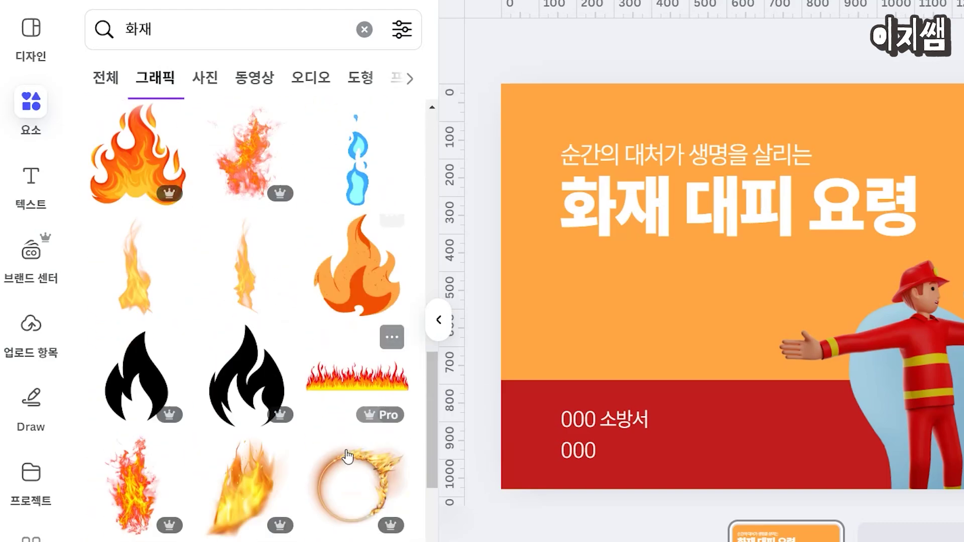
scroll(333, 505, down, 4)
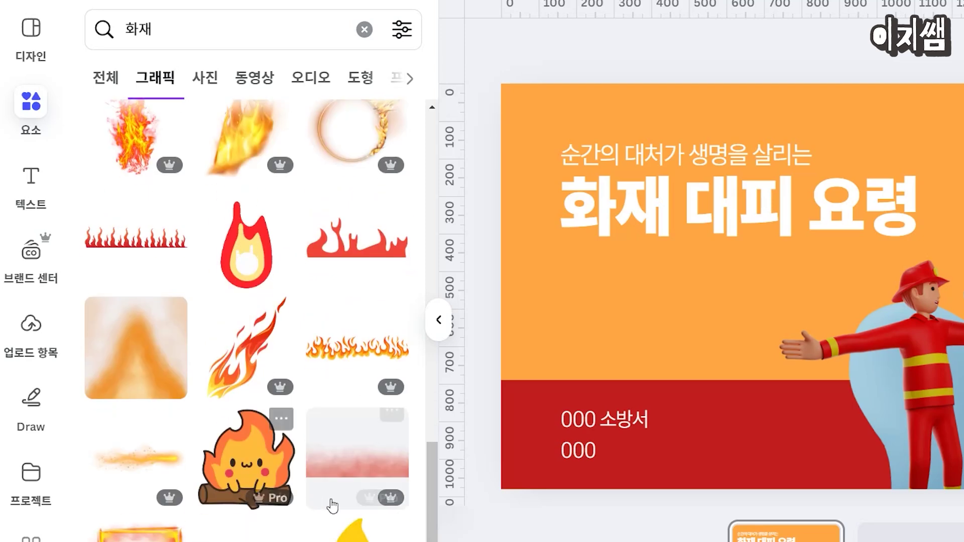
scroll(344, 484, up, 2)
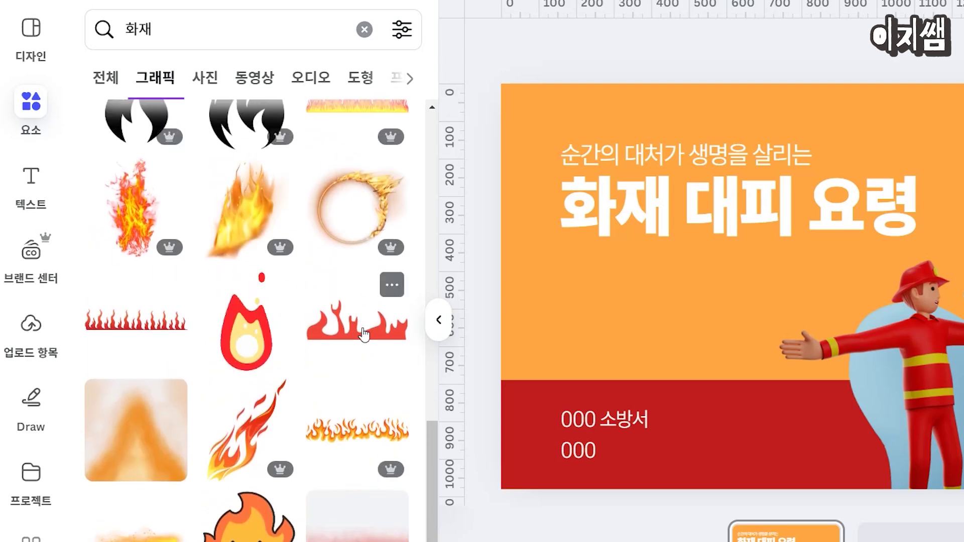
click(364, 334)
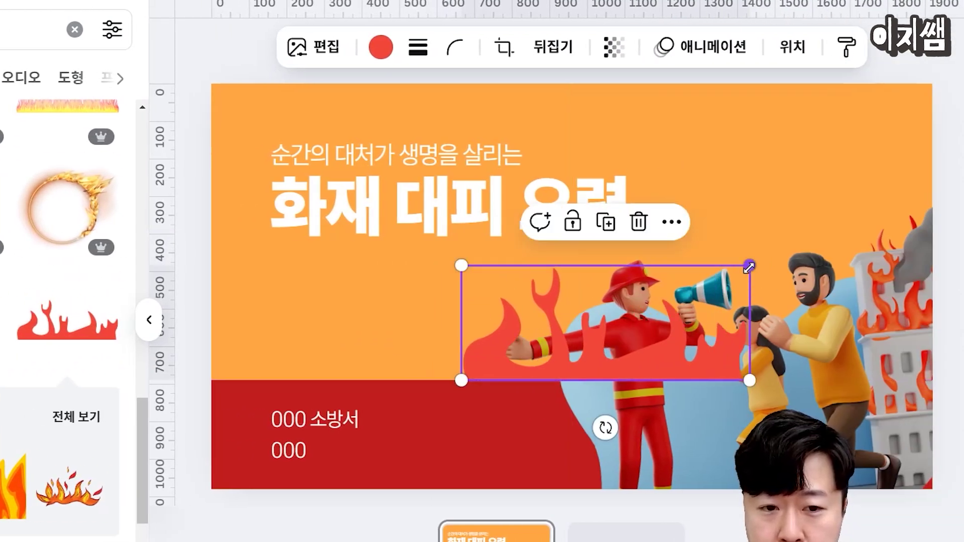
drag(748, 267, 959, 173)
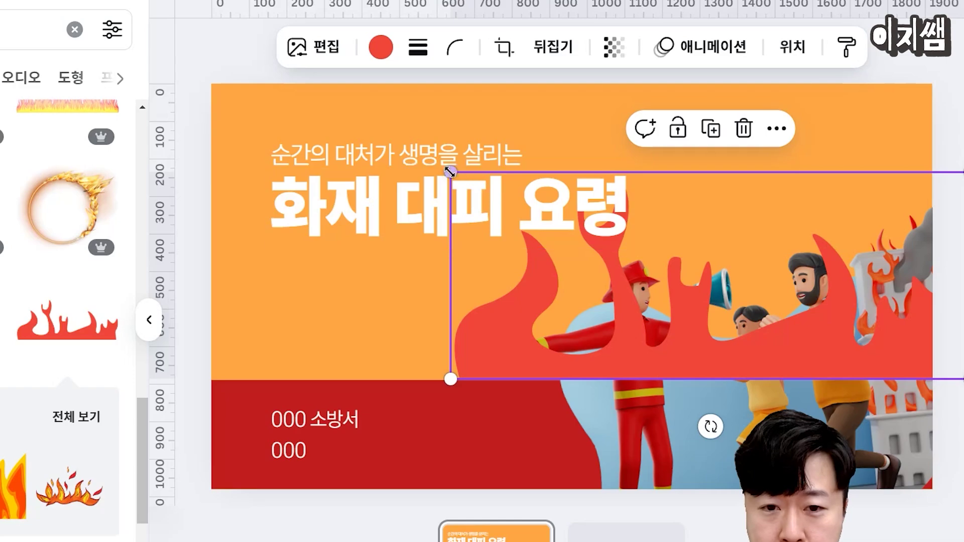
drag(450, 171, 554, 213)
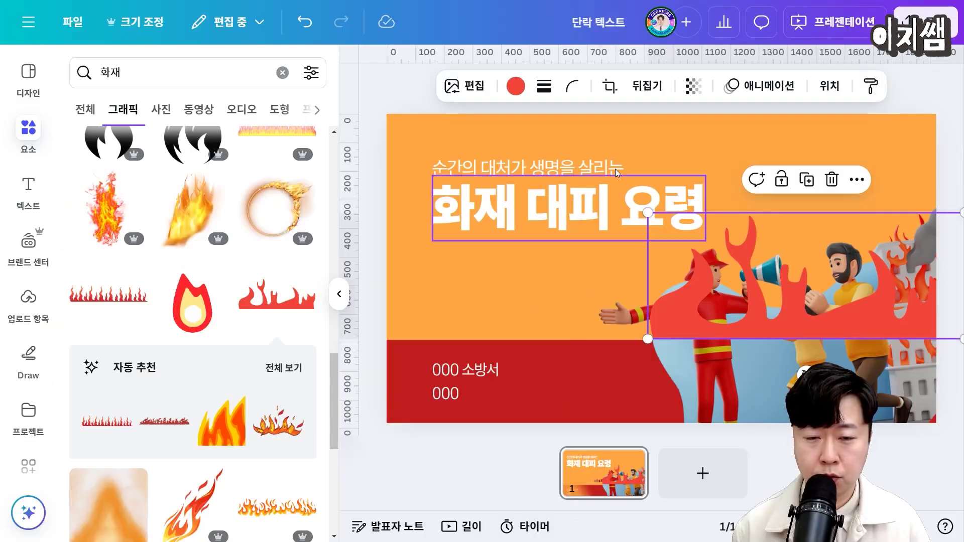
Recolour the flame graphic white and make it highly transparent.
click(517, 90)
click(256, 186)
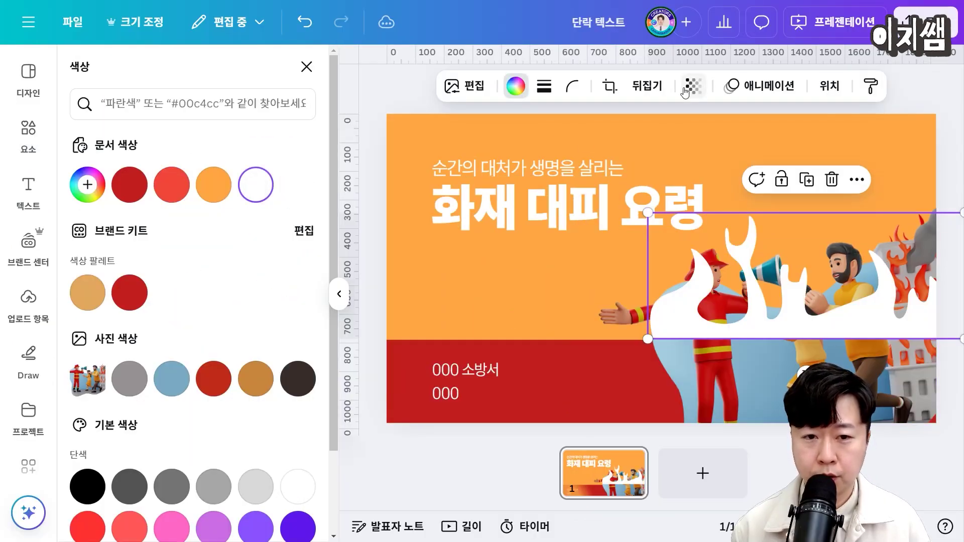
click(693, 86)
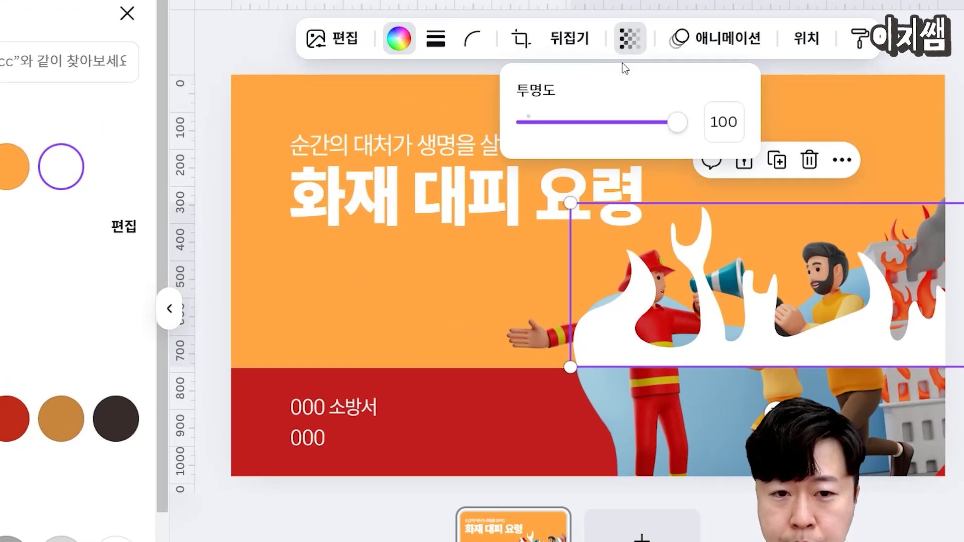
drag(678, 122, 555, 125)
click(684, 252)
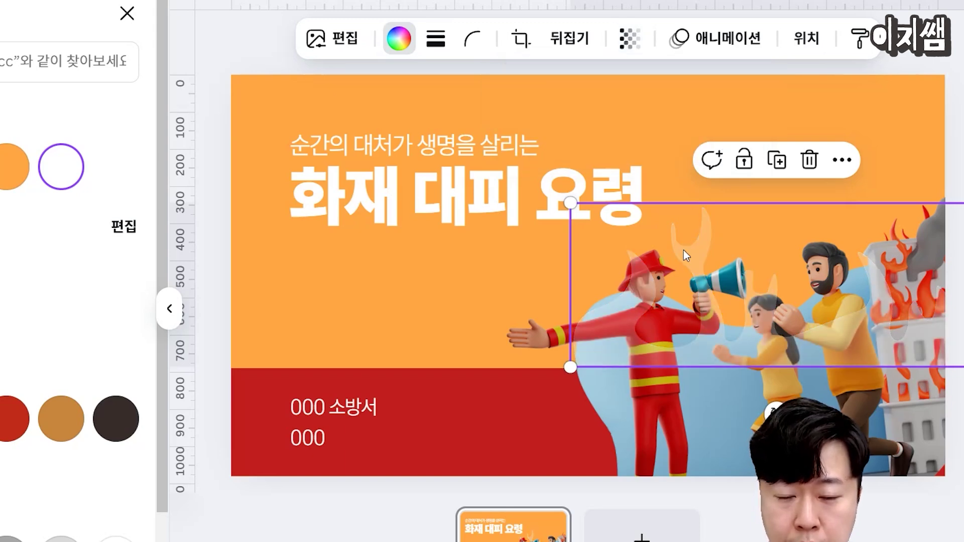
Duplicate the white flame graphic and place the copy beside it over the left half of the slide.
key(ctrl+c)
key(ctrl+v)
drag(700, 246, 304, 245)
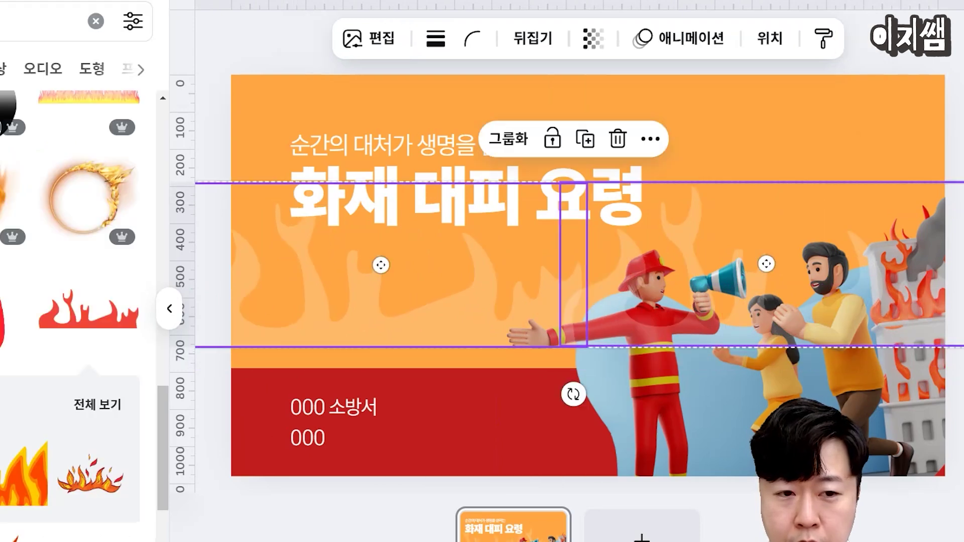
Scale both flame graphics down together and set them along the red band's upper edge, starting at the slide's left side.
drag(962, 185, 711, 251)
drag(532, 275, 569, 292)
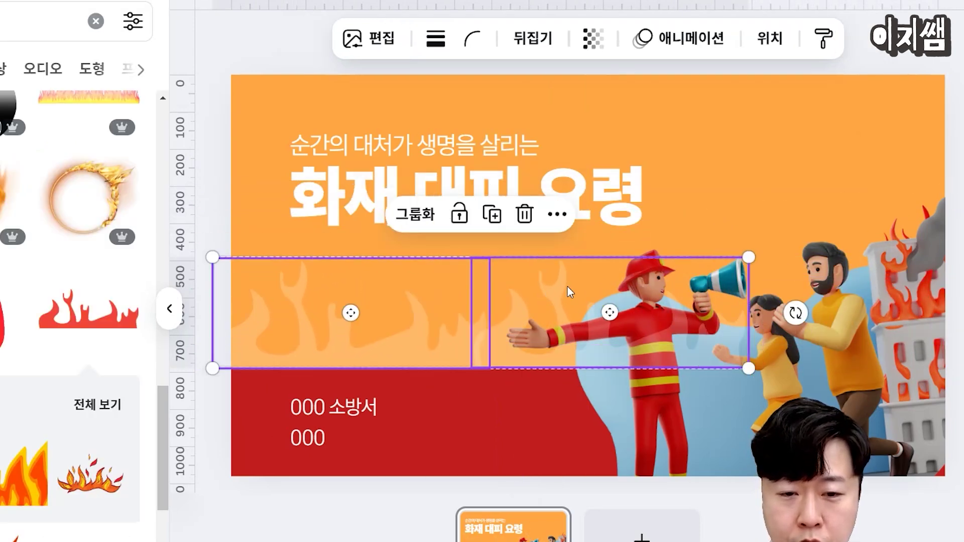
drag(260, 310, 258, 311)
click(426, 246)
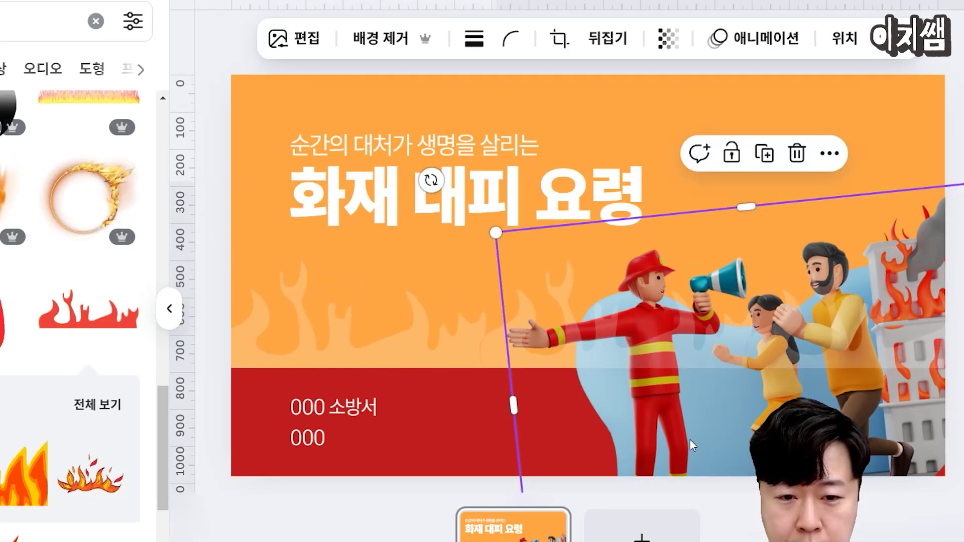
Bring the evacuation illustration to the front, above the flame graphics.
mouse_move(688, 439)
mouse_down()
mouse_move(723, 404)
mouse_move(691, 442)
mouse_up()
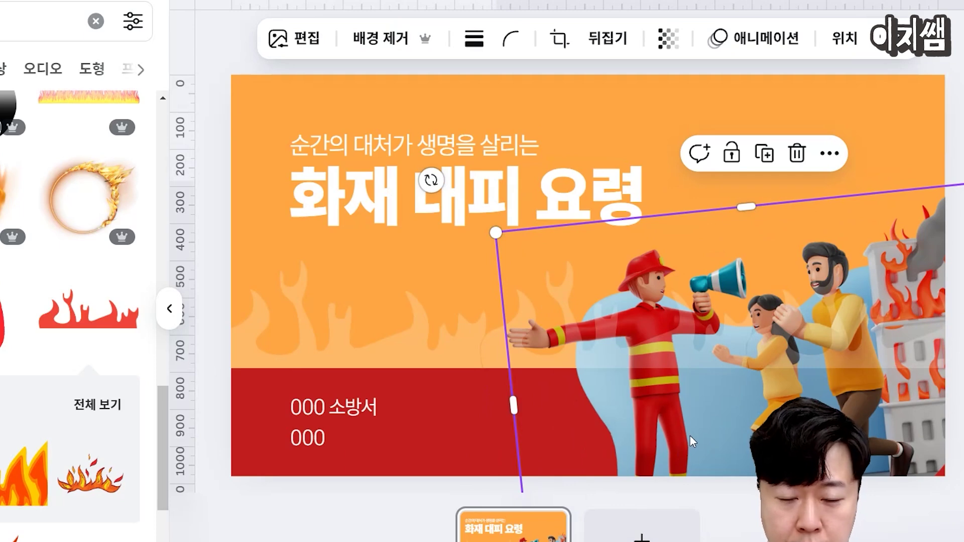
right_click(691, 441)
mouse_move(557, 215)
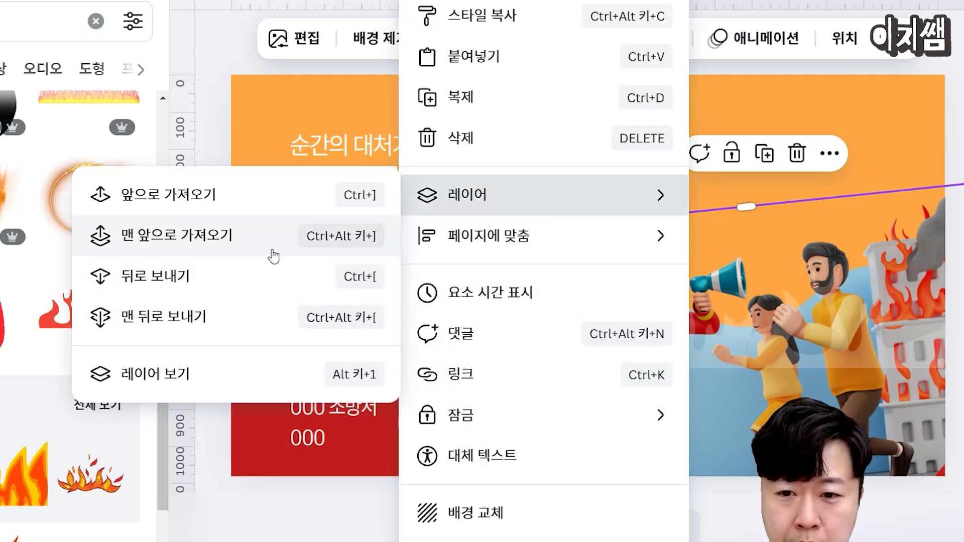
click(273, 251)
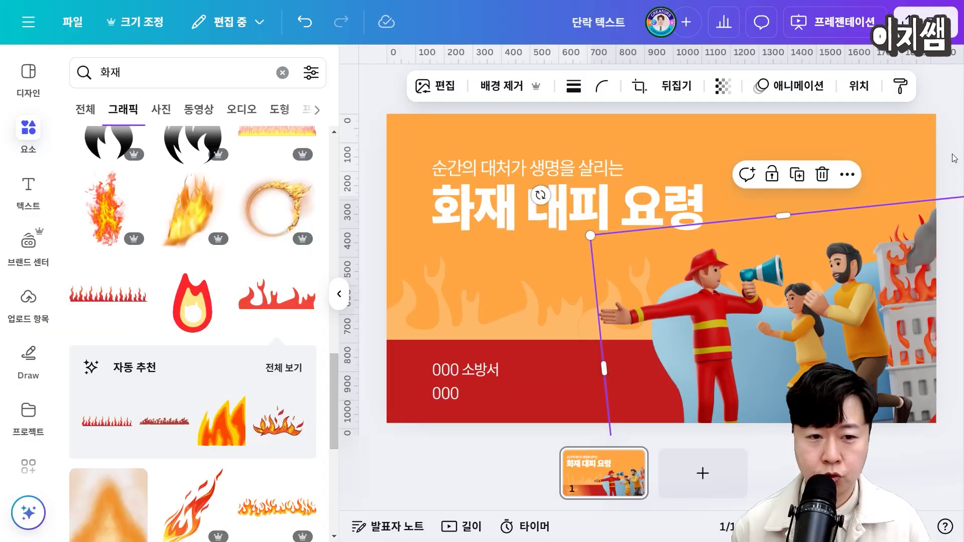
click(954, 158)
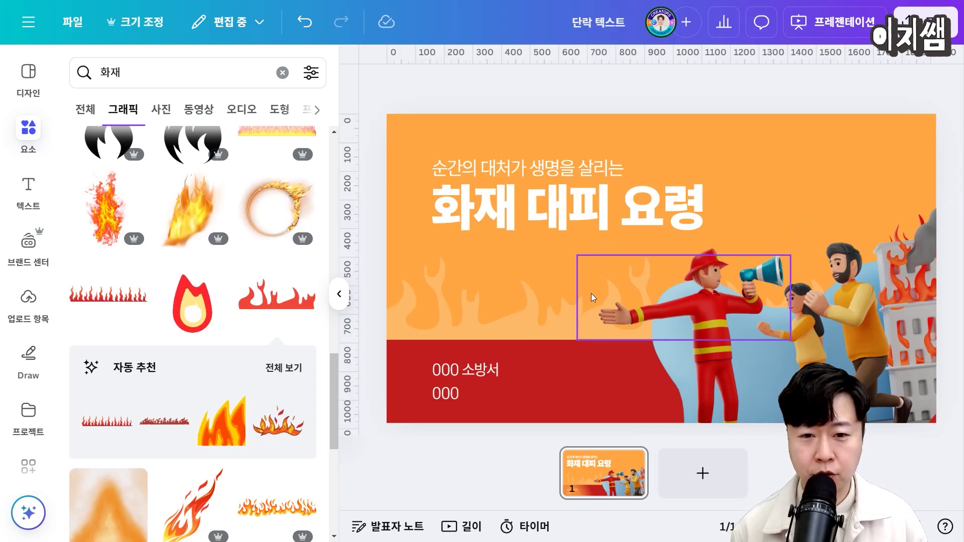
Move the "000 소방서" text slightly up within the red band.
click(587, 217)
drag(482, 376, 482, 372)
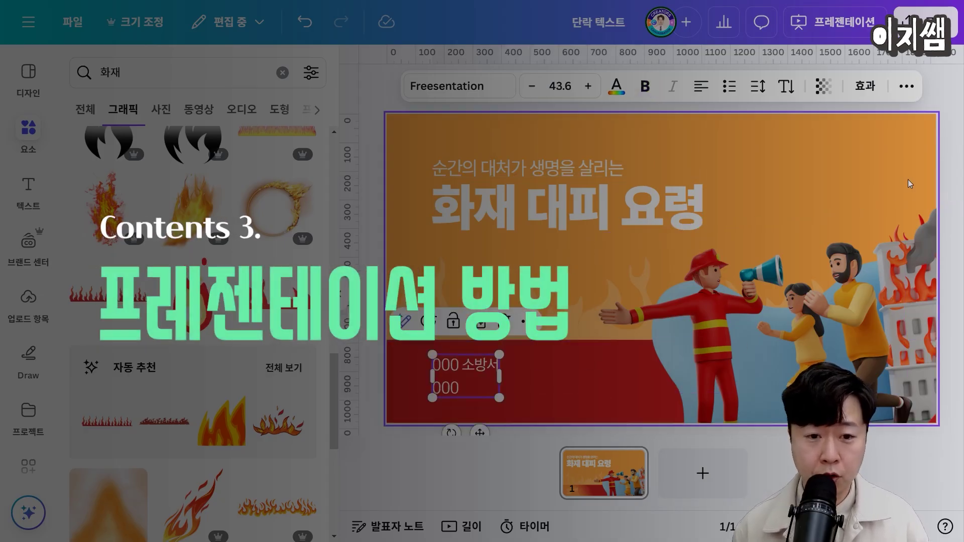
click(946, 159)
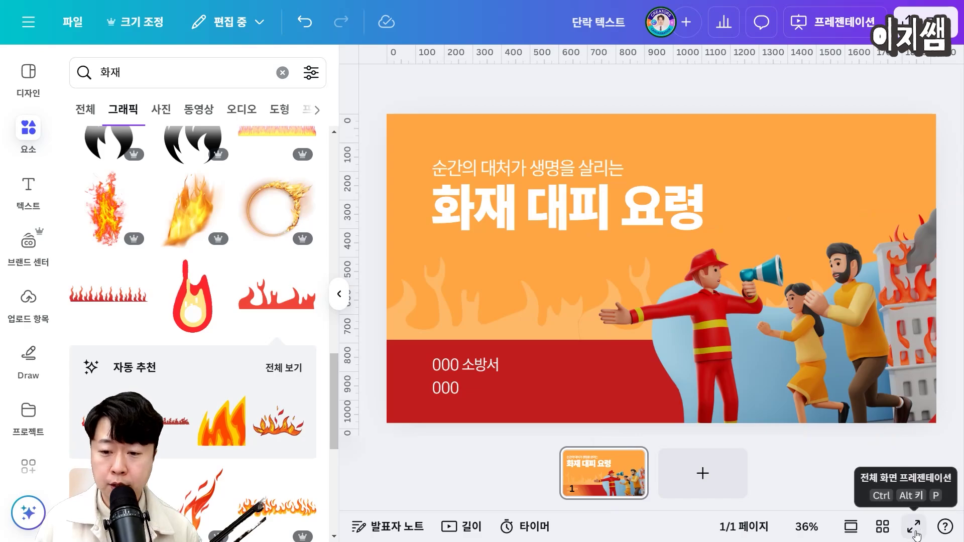
Preview the slide as a full-screen presentation and return to the editor.
click(913, 527)
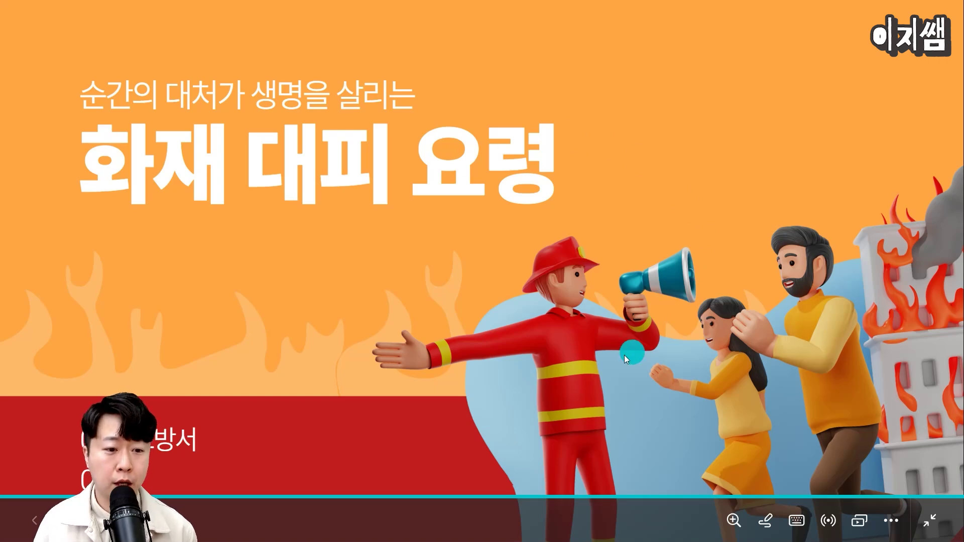
key(Escape)
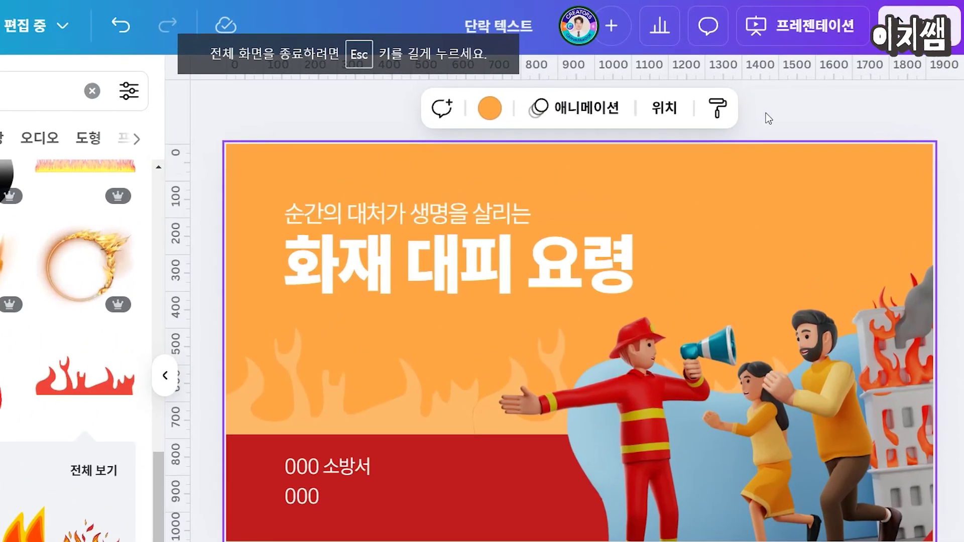
Create a public view link for the design and copy it.
click(904, 25)
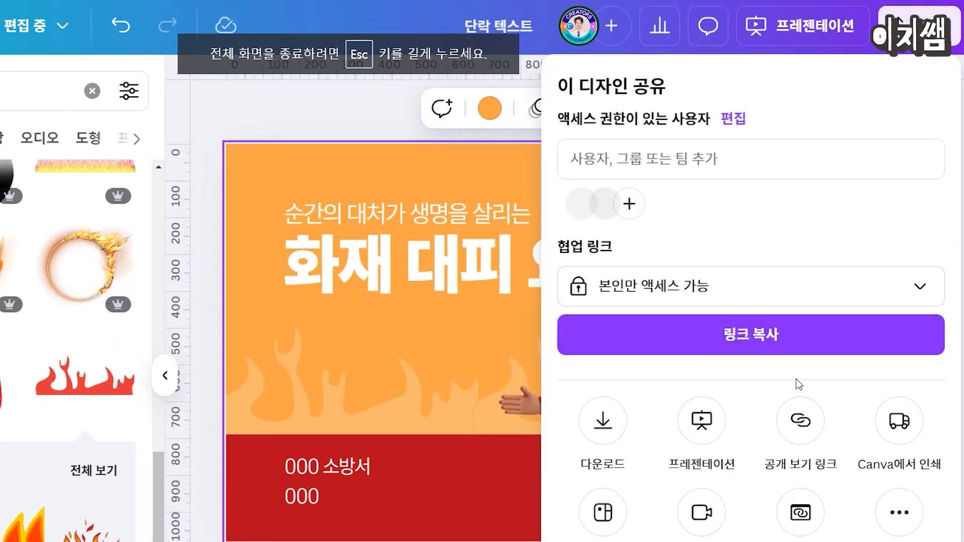
click(801, 422)
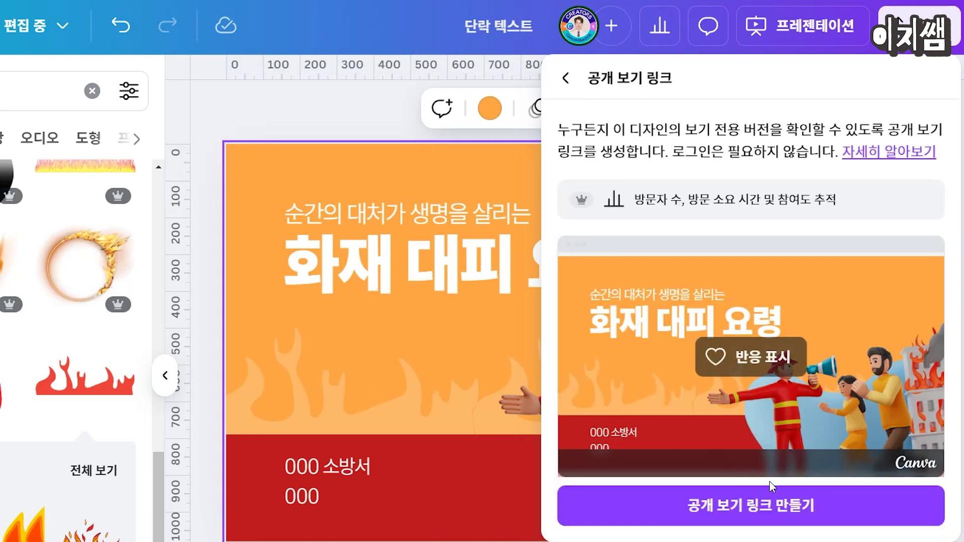
click(721, 517)
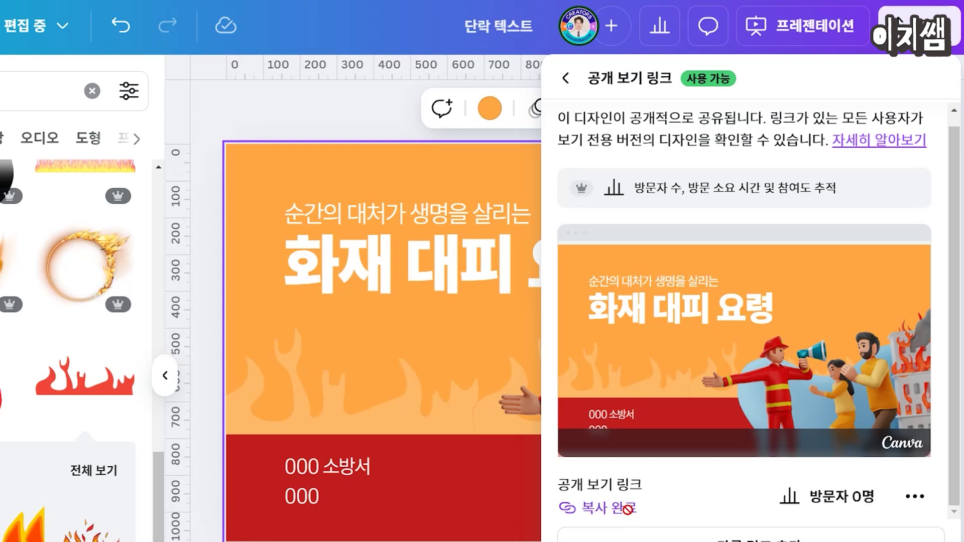
Open the copied public view link in a new browser tab, view the slide full screen and exit the full-screen view.
key(ctrl+t)
key(ctrl+v)
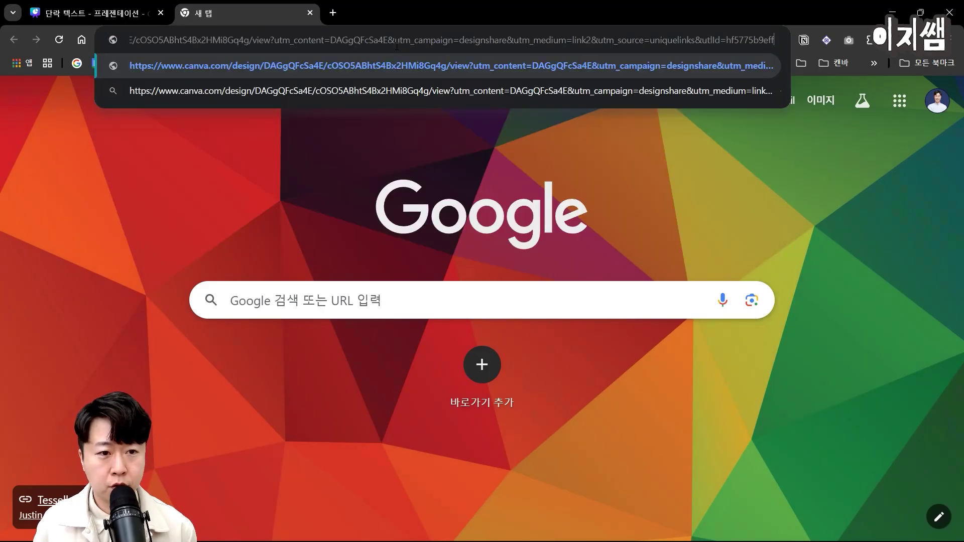
key(Return)
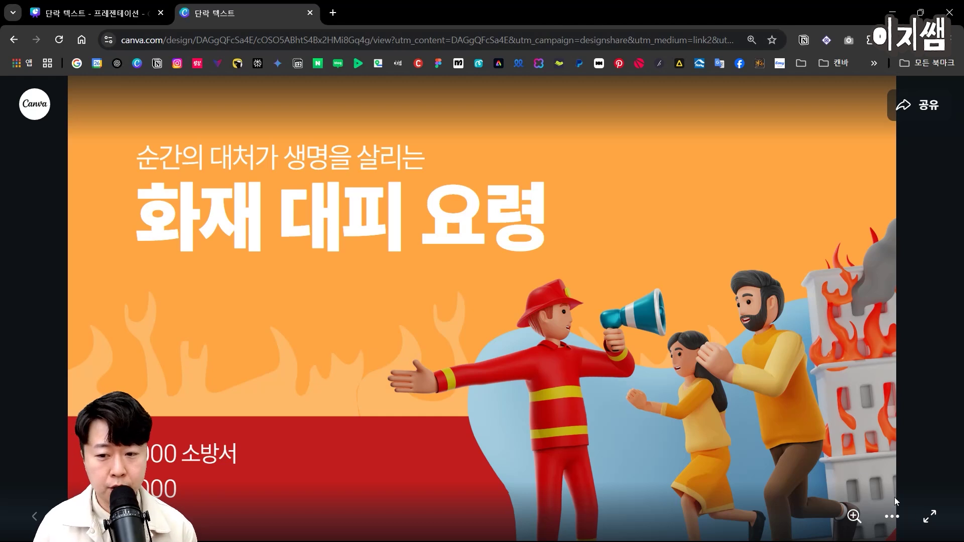
click(923, 517)
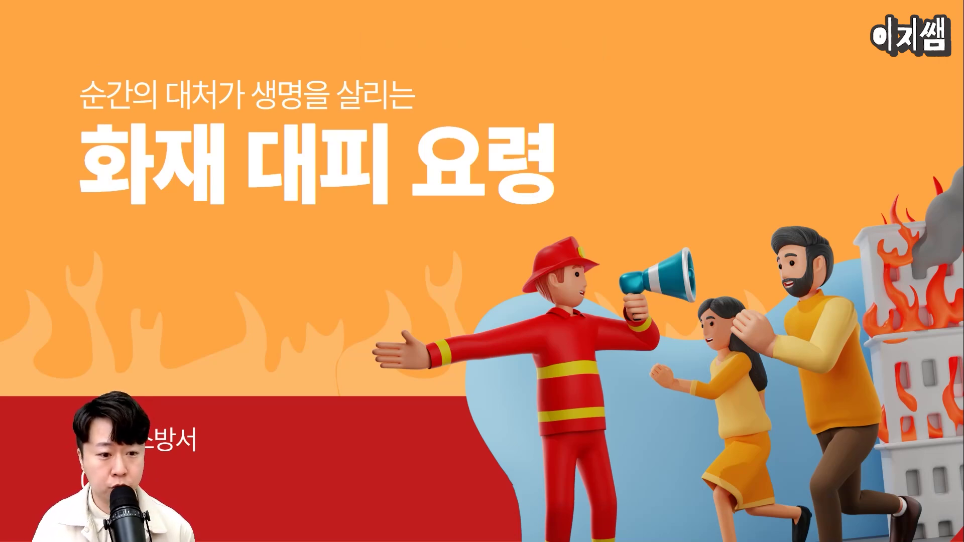
key(Escape)
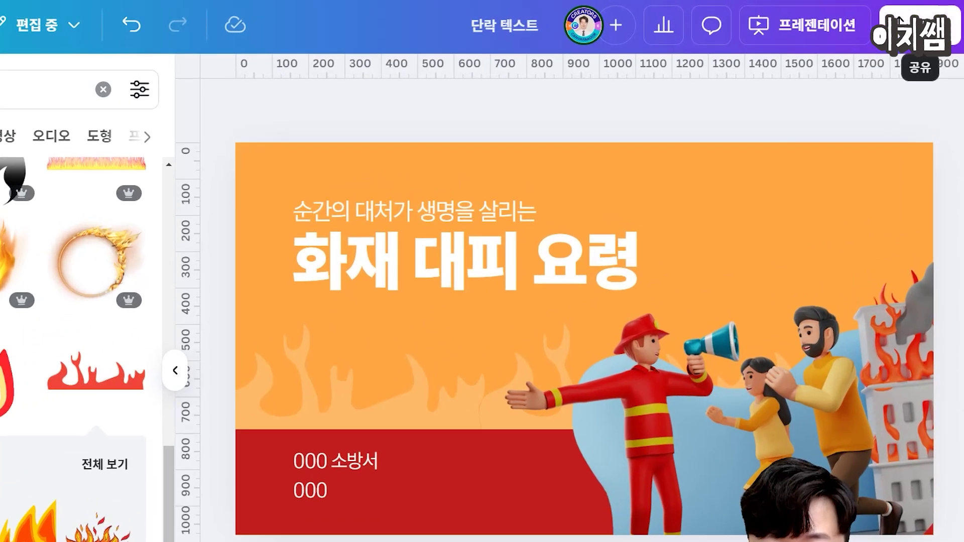
Download the design as a PPTX file and open the downloaded presentation in PowerPoint.
click(899, 23)
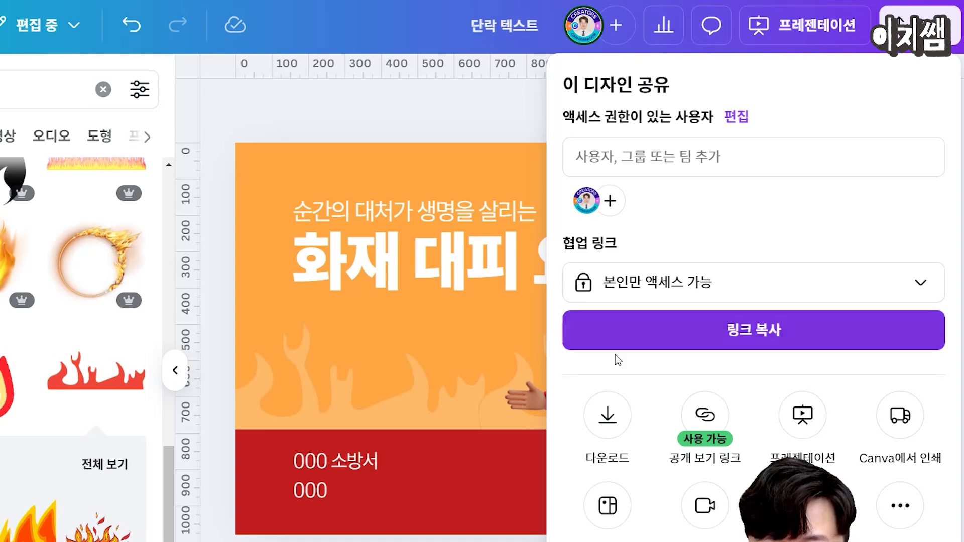
click(609, 419)
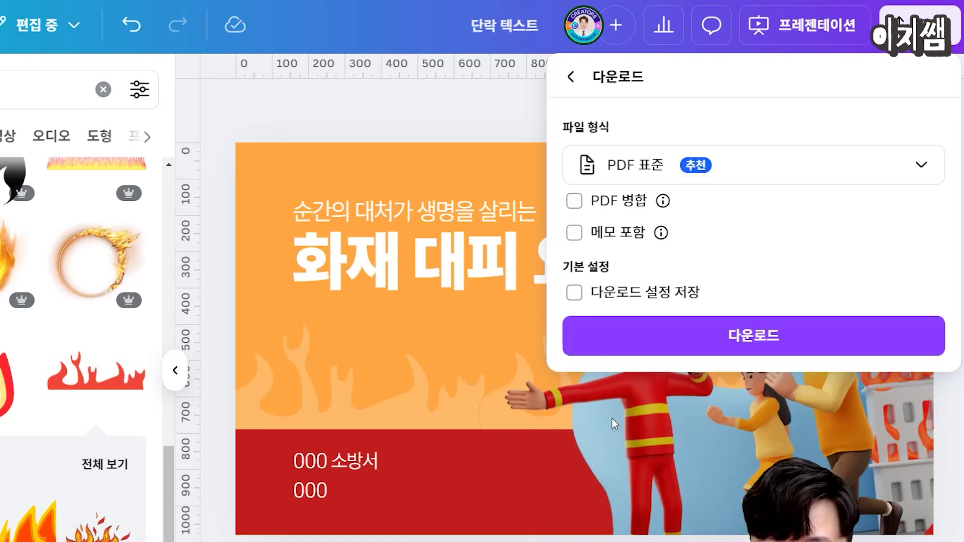
click(666, 175)
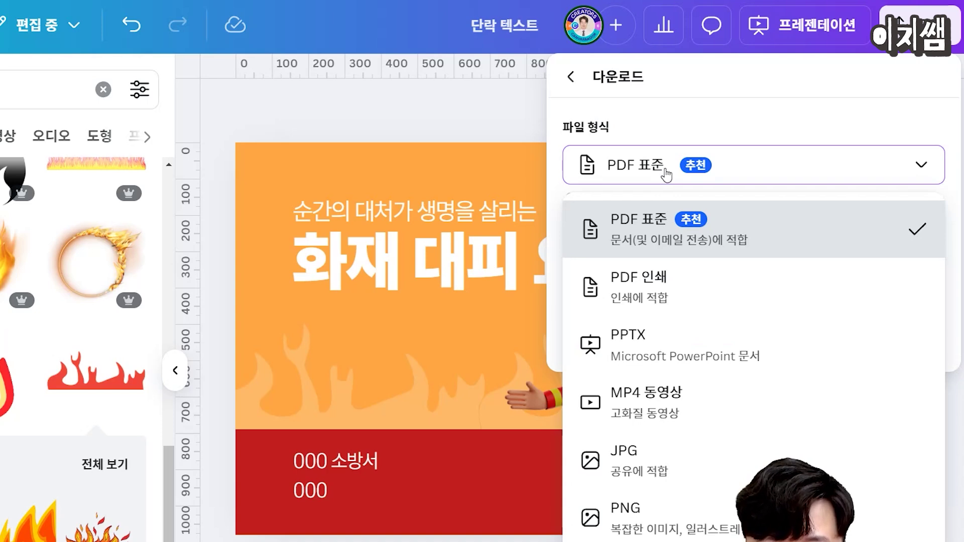
click(648, 339)
click(753, 271)
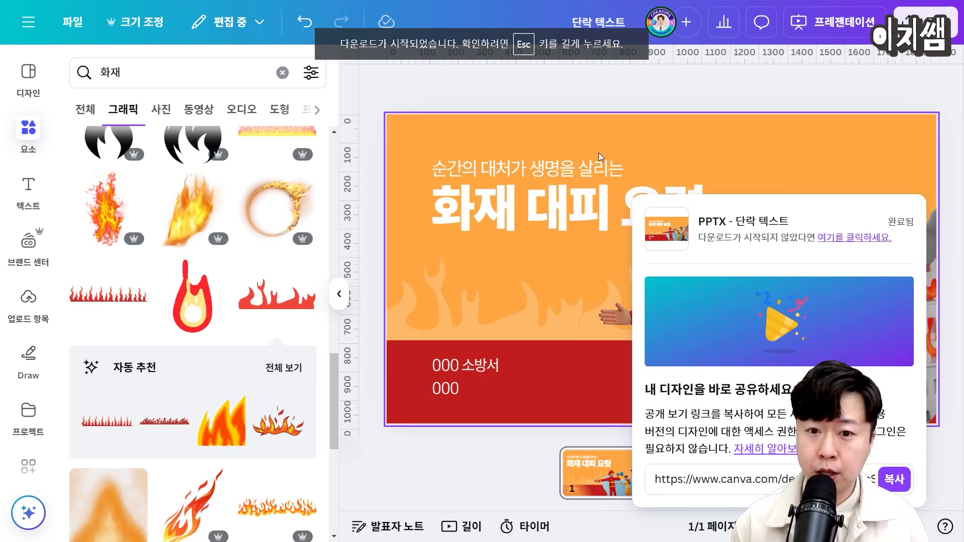
key(Escape)
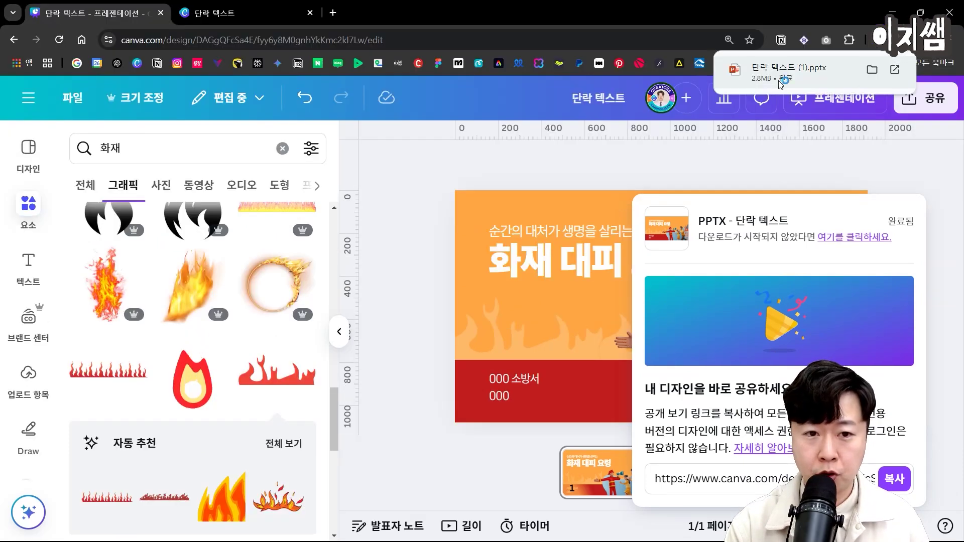
click(778, 81)
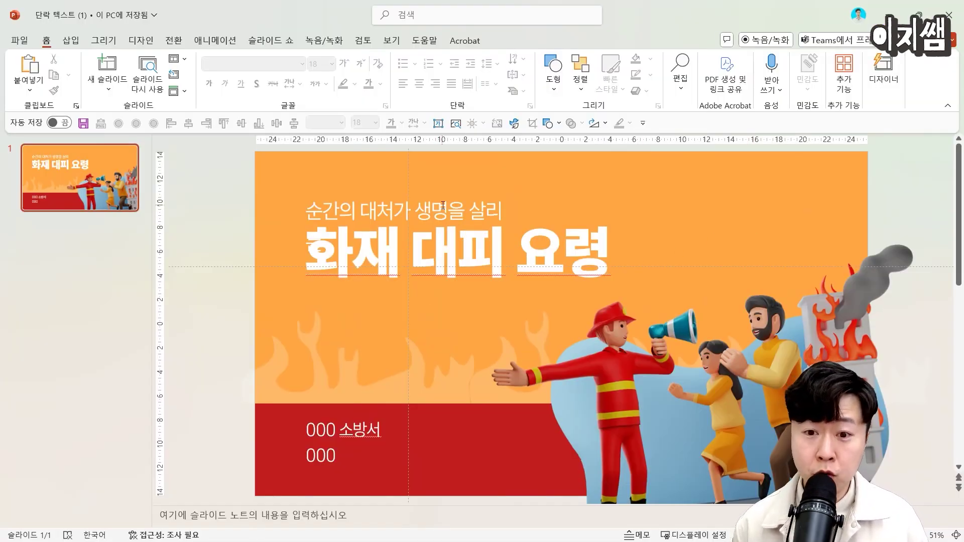
Add the missing "는" so the subtitle reads "순간의 대처가 생명을 살리는", and select the evacuation illustration.
click(492, 212)
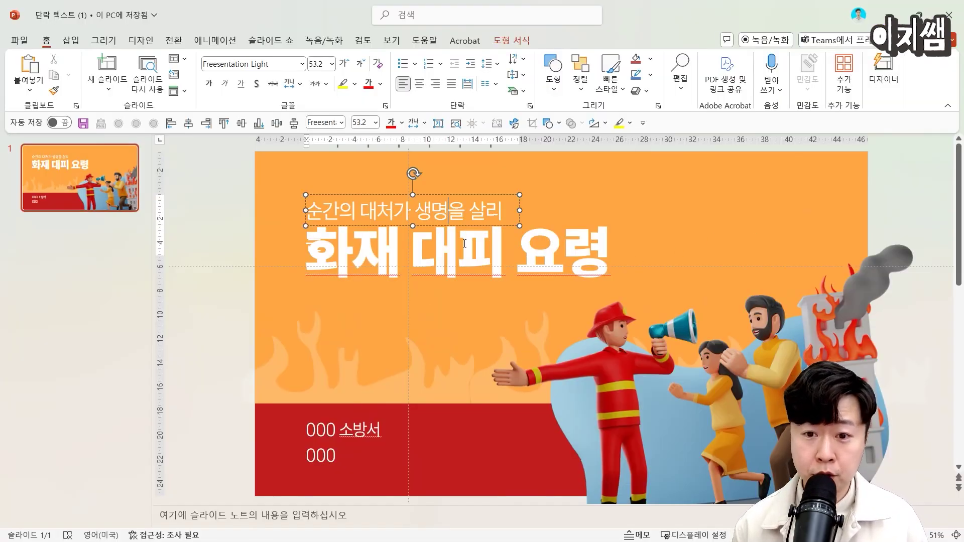
click(492, 206)
text(는)
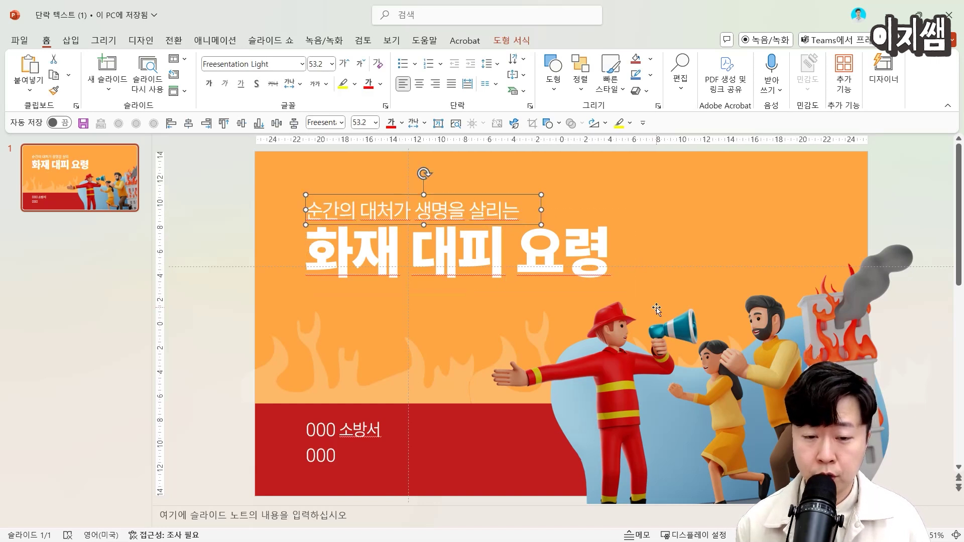
click(761, 356)
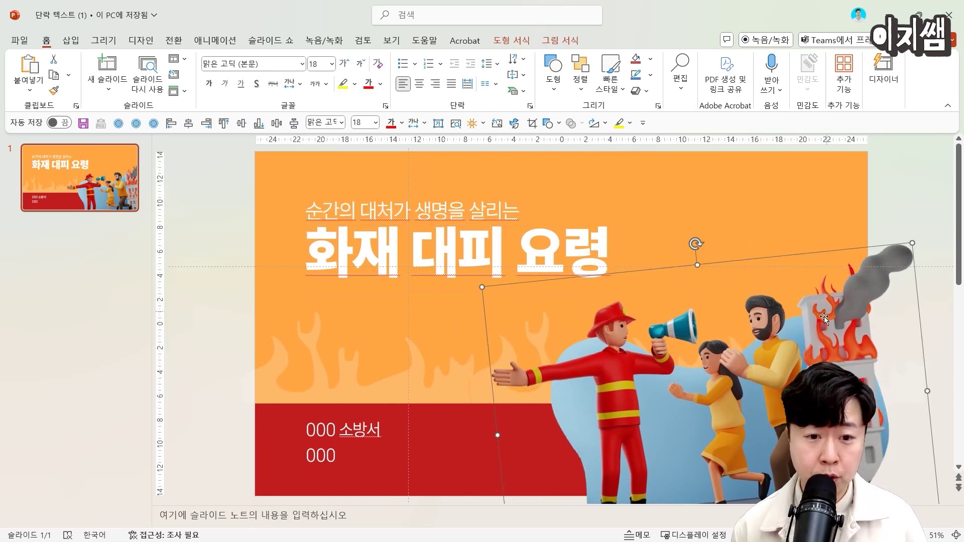